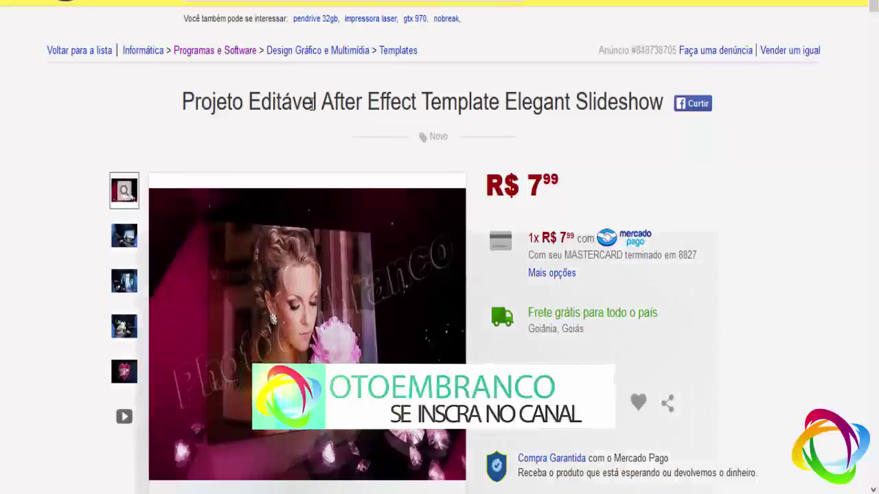
- Scroll down the Elegant Slideshow template listing, back up to the price, and clear its highlight
{"action": "scroll", "coordinate": [751, 191], "scroll_direction": "down", "scroll_amount": 5}
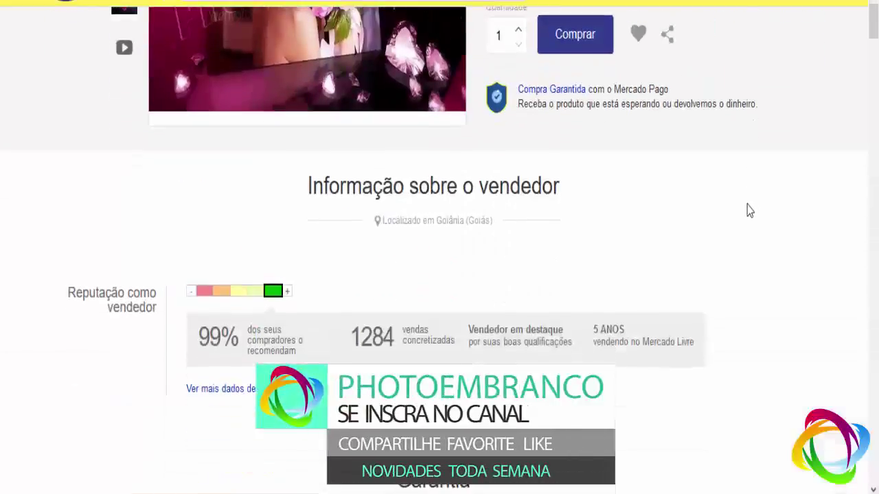
{"action": "scroll", "coordinate": [747, 206], "scroll_direction": "down", "scroll_amount": 5}
{"action": "scroll", "coordinate": [743, 213], "scroll_direction": "down", "scroll_amount": 5}
{"action": "scroll", "coordinate": [742, 213], "scroll_direction": "down", "scroll_amount": 5}
{"action": "scroll", "coordinate": [741, 213], "scroll_direction": "down", "scroll_amount": 4}
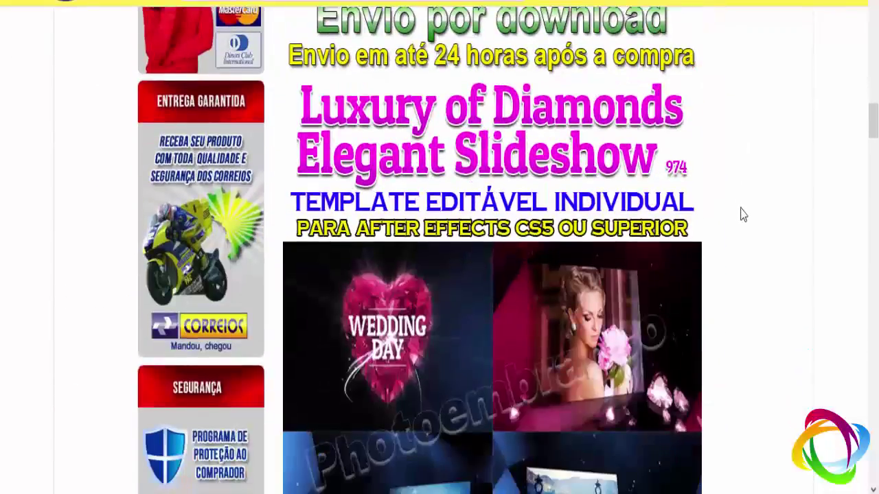
{"action": "scroll", "coordinate": [741, 213], "scroll_direction": "down", "scroll_amount": 3}
{"action": "scroll", "coordinate": [741, 212], "scroll_direction": "down", "scroll_amount": 7}
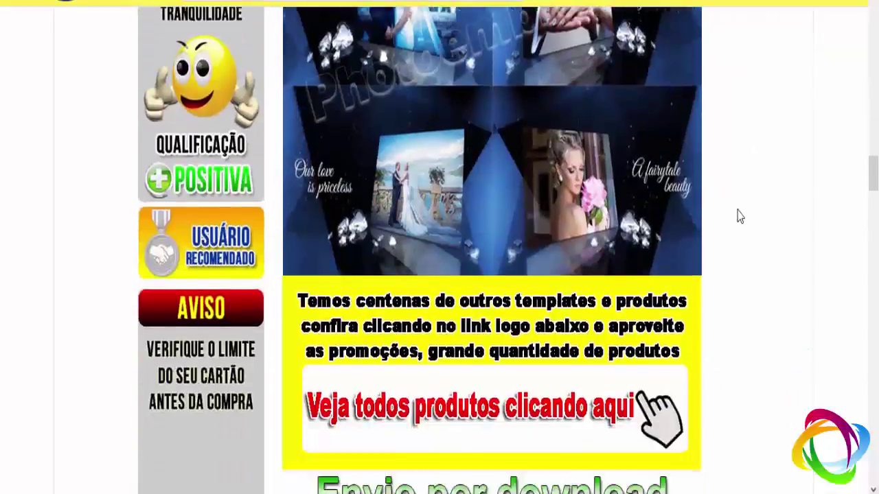
{"action": "scroll", "coordinate": [738, 215], "scroll_direction": "down", "scroll_amount": 3}
{"action": "scroll", "coordinate": [733, 219], "scroll_direction": "down", "scroll_amount": 2}
{"action": "scroll", "coordinate": [725, 221], "scroll_direction": "down", "scroll_amount": 3}
{"action": "scroll", "coordinate": [738, 240], "scroll_direction": "down", "scroll_amount": 2}
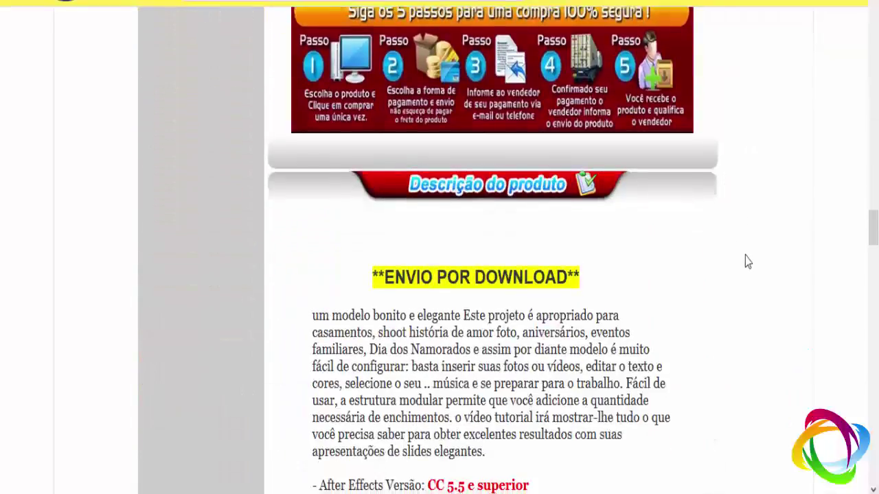
{"action": "scroll", "coordinate": [748, 256], "scroll_direction": "up", "scroll_amount": 2}
{"action": "scroll", "coordinate": [747, 255], "scroll_direction": "up", "scroll_amount": 7}
{"action": "scroll", "coordinate": [744, 254], "scroll_direction": "up", "scroll_amount": 2}
{"action": "scroll", "coordinate": [745, 253], "scroll_direction": "up", "scroll_amount": 4}
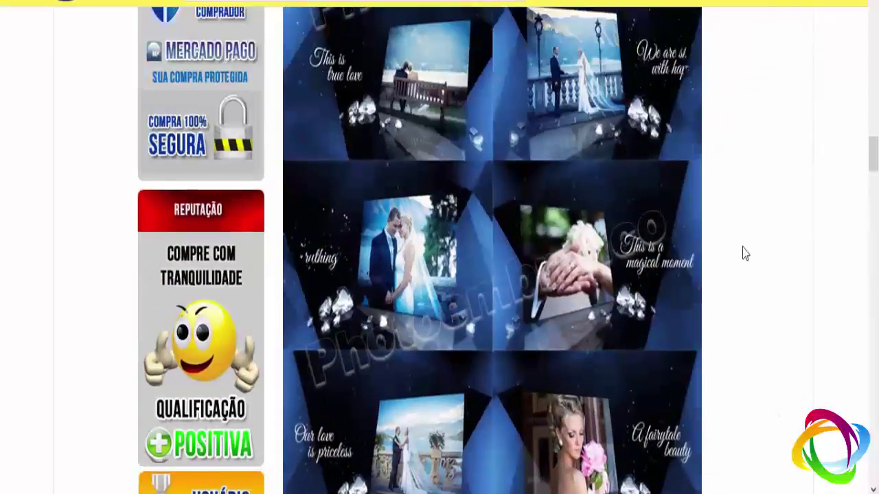
{"action": "scroll", "coordinate": [746, 254], "scroll_direction": "up", "scroll_amount": 5}
{"action": "scroll", "coordinate": [739, 251], "scroll_direction": "up", "scroll_amount": 2}
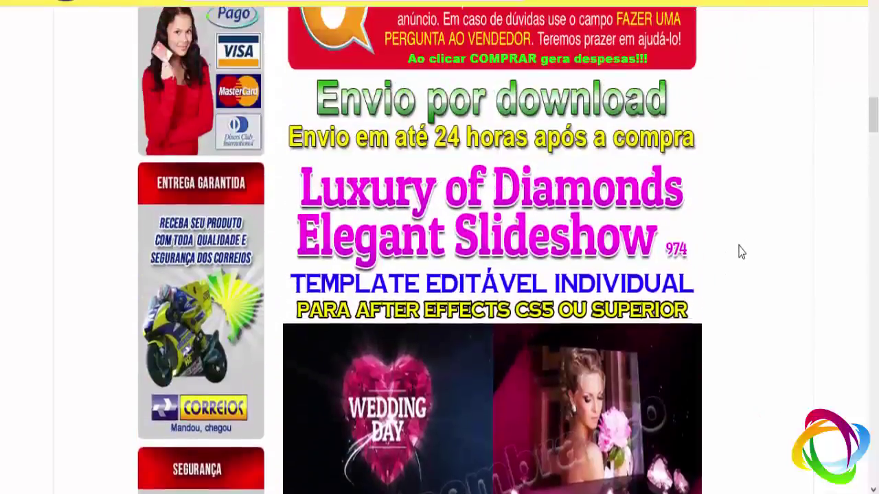
{"action": "scroll", "coordinate": [771, 245], "scroll_direction": "up", "scroll_amount": 3}
{"action": "scroll", "coordinate": [771, 246], "scroll_direction": "up", "scroll_amount": 3}
{"action": "scroll", "coordinate": [771, 244], "scroll_direction": "up", "scroll_amount": 6}
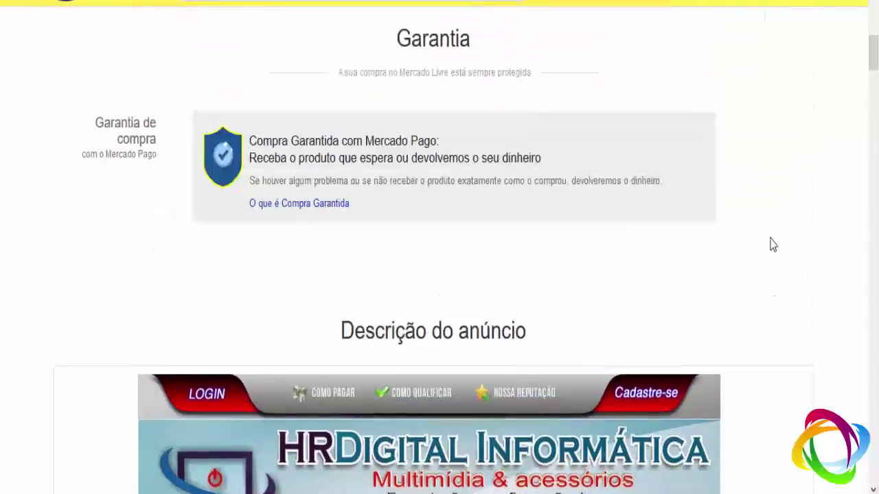
{"action": "scroll", "coordinate": [770, 244], "scroll_direction": "up", "scroll_amount": 6}
{"action": "scroll", "coordinate": [771, 244], "scroll_direction": "up", "scroll_amount": 4}
{"action": "scroll", "coordinate": [722, 213], "scroll_direction": "up", "scroll_amount": 2}
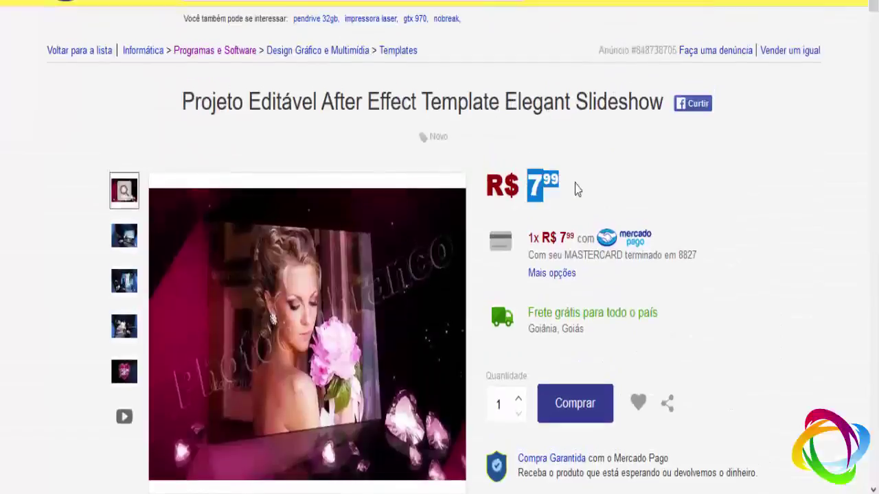
{"action": "left_click", "coordinate": [241, 40]}
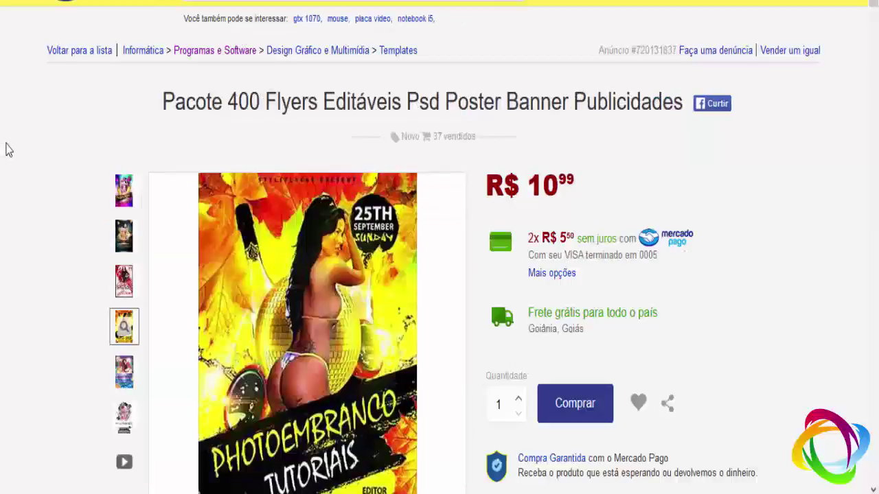
- Show the first flyer image and highlight '400 Flyers' in the listing title
{"action": "left_click", "coordinate": [123, 195]}
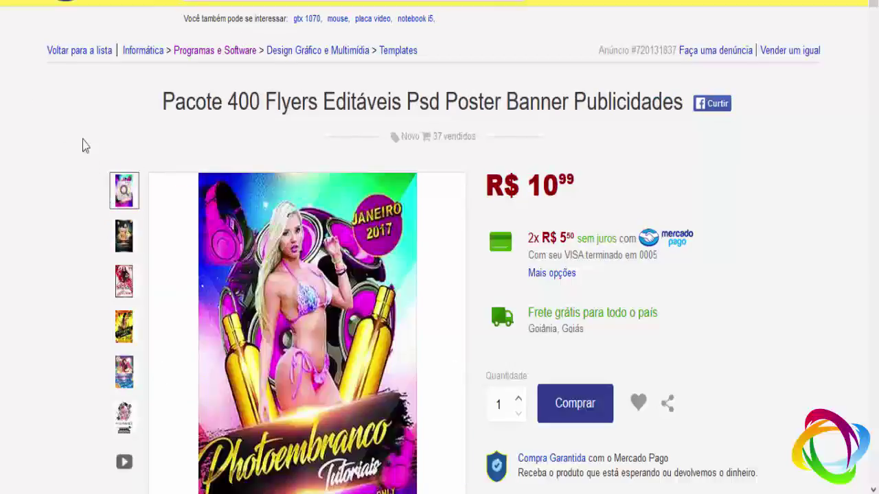
{"action": "left_click_drag", "start_coordinate": [224, 101], "coordinate": [325, 97]}
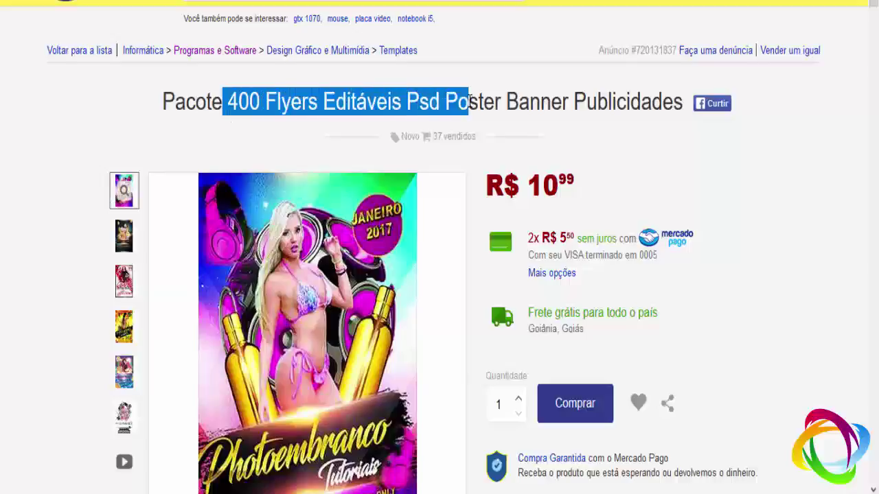
{"action": "left_click", "coordinate": [459, 129]}
- Step through the full-size gallery to the beach party flyer, then close it
{"action": "left_click", "coordinate": [320, 220]}
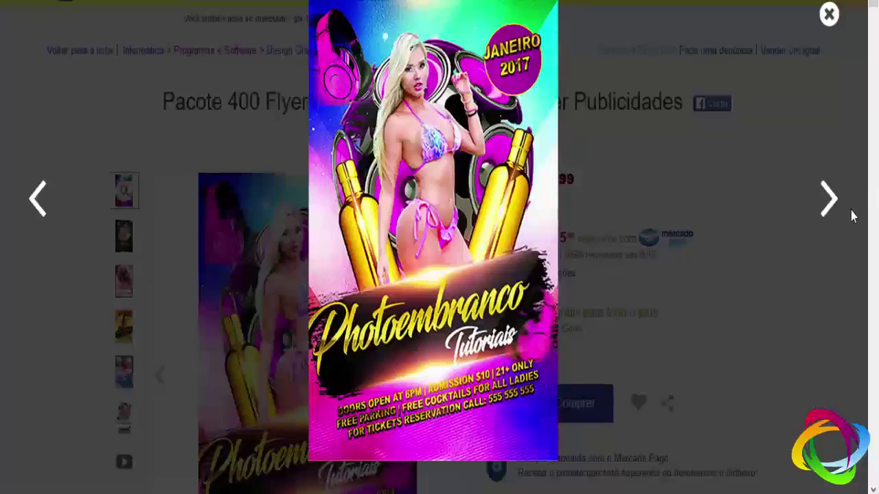
{"action": "left_click", "coordinate": [828, 202]}
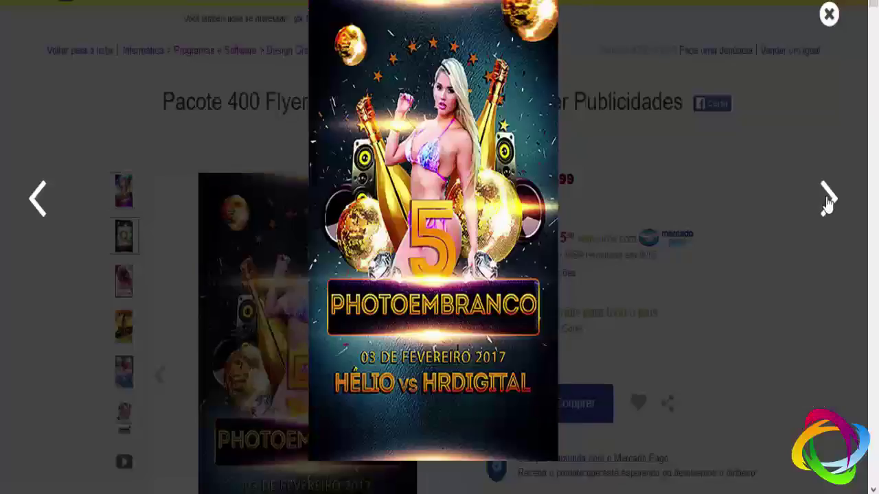
{"action": "left_click", "coordinate": [828, 202]}
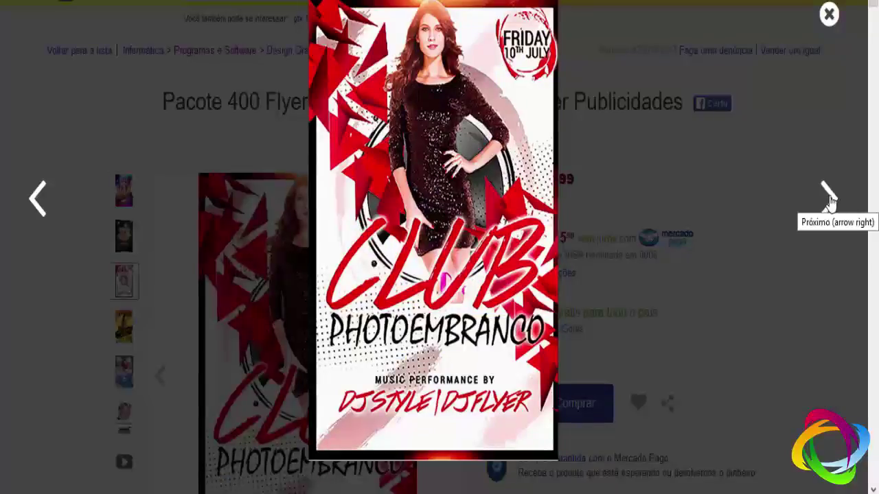
{"action": "left_click", "coordinate": [829, 201]}
{"action": "left_click", "coordinate": [829, 200]}
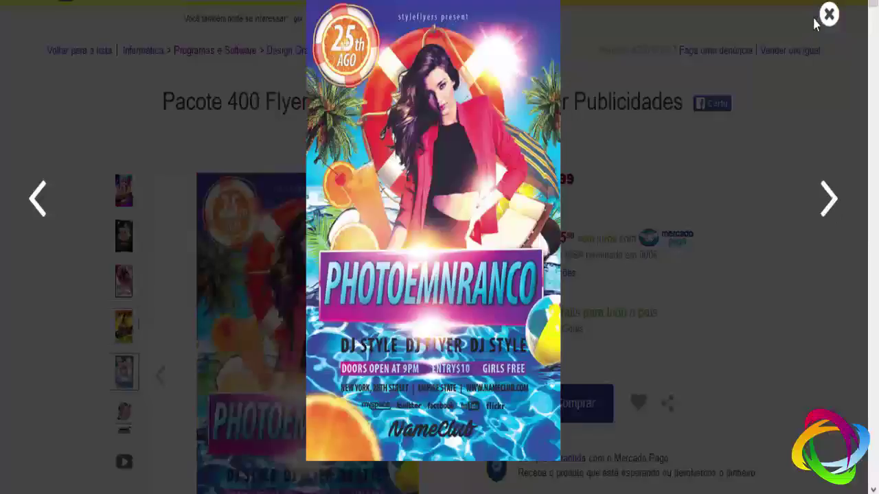
{"action": "left_click", "coordinate": [828, 16]}
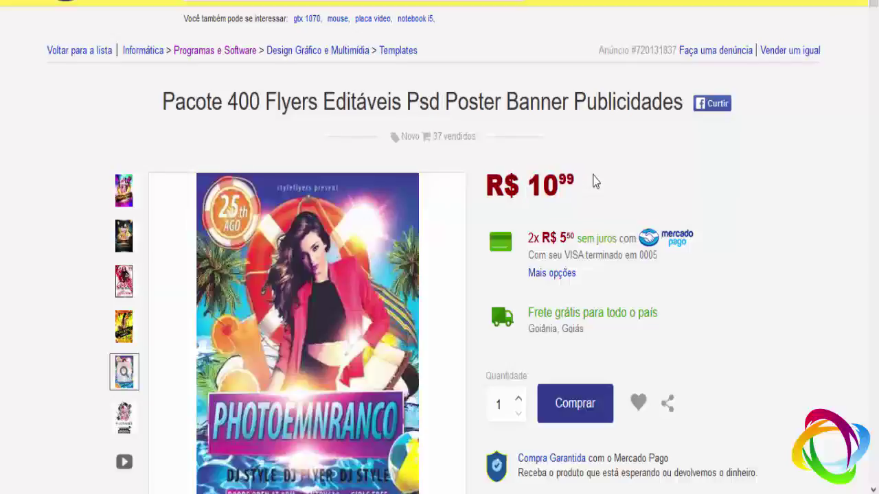
- Scroll down the flyer pack's description and back up toward the seller's links
{"action": "scroll", "coordinate": [594, 178], "scroll_direction": "down", "scroll_amount": 5}
{"action": "scroll", "coordinate": [597, 192], "scroll_direction": "down", "scroll_amount": 10}
{"action": "scroll", "coordinate": [602, 210], "scroll_direction": "down", "scroll_amount": 10}
{"action": "scroll", "coordinate": [601, 208], "scroll_direction": "down", "scroll_amount": 5}
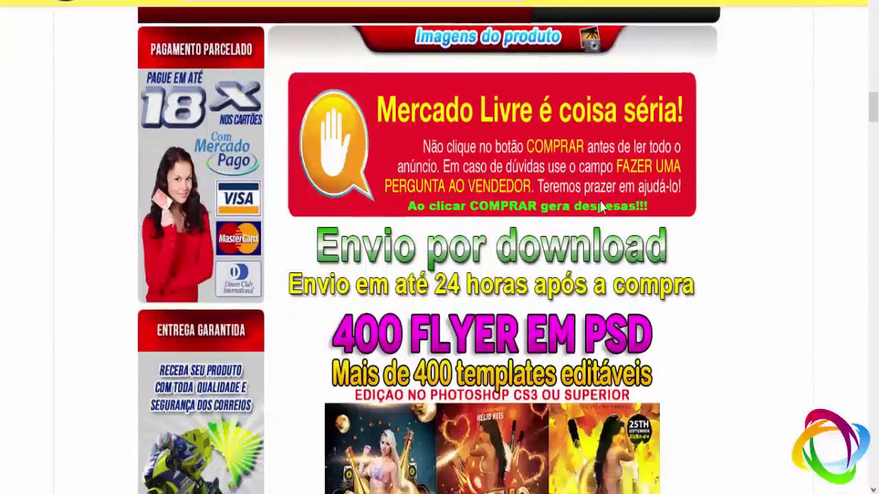
{"action": "scroll", "coordinate": [601, 208], "scroll_direction": "down", "scroll_amount": 4}
{"action": "scroll", "coordinate": [603, 210], "scroll_direction": "down", "scroll_amount": 2}
{"action": "scroll", "coordinate": [604, 213], "scroll_direction": "up", "scroll_amount": 4}
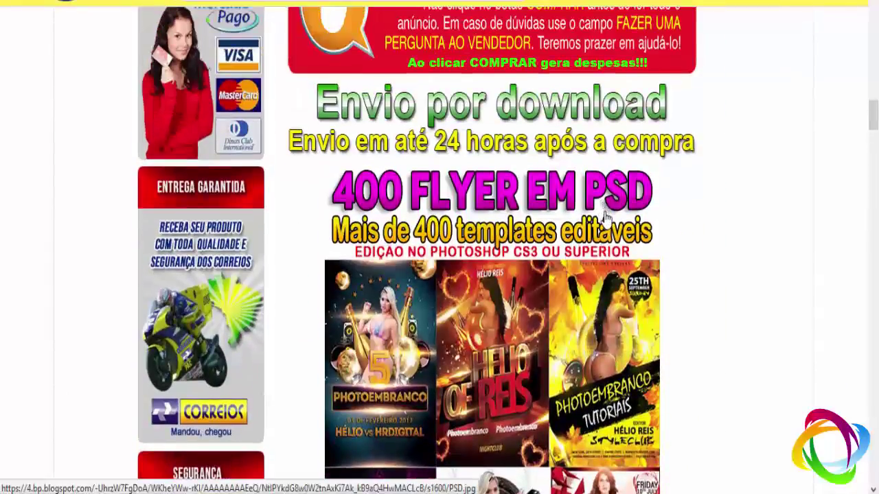
{"action": "scroll", "coordinate": [606, 219], "scroll_direction": "up", "scroll_amount": 4}
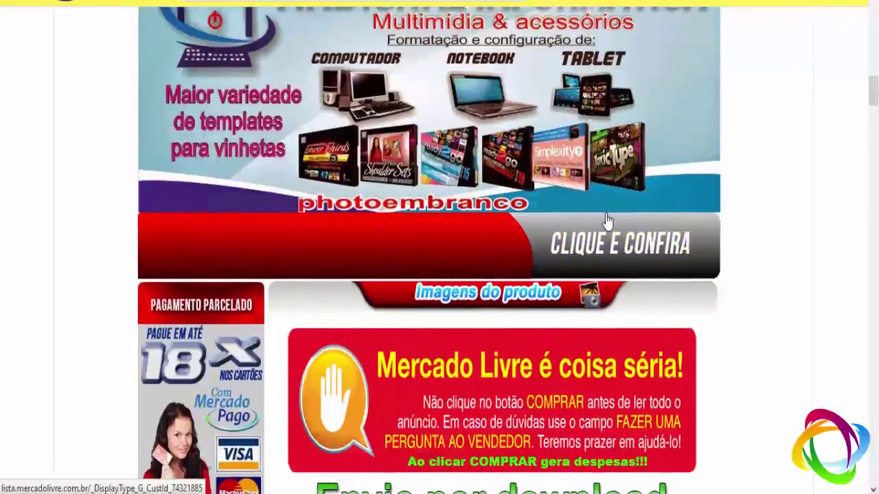
{"action": "scroll", "coordinate": [607, 219], "scroll_direction": "up", "scroll_amount": 6}
{"action": "scroll", "coordinate": [605, 218], "scroll_direction": "up", "scroll_amount": 6}
{"action": "scroll", "coordinate": [604, 214], "scroll_direction": "up", "scroll_amount": 5}
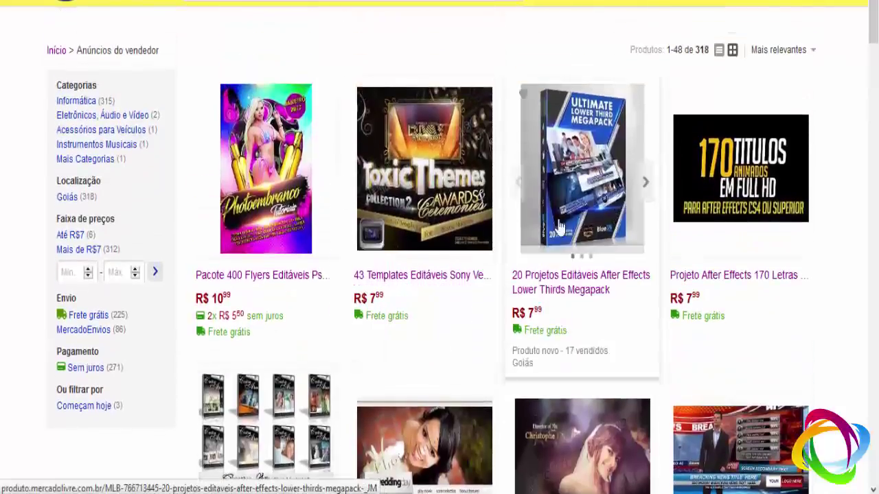
{"action": "scroll", "coordinate": [490, 212], "scroll_direction": "down", "scroll_amount": 3}
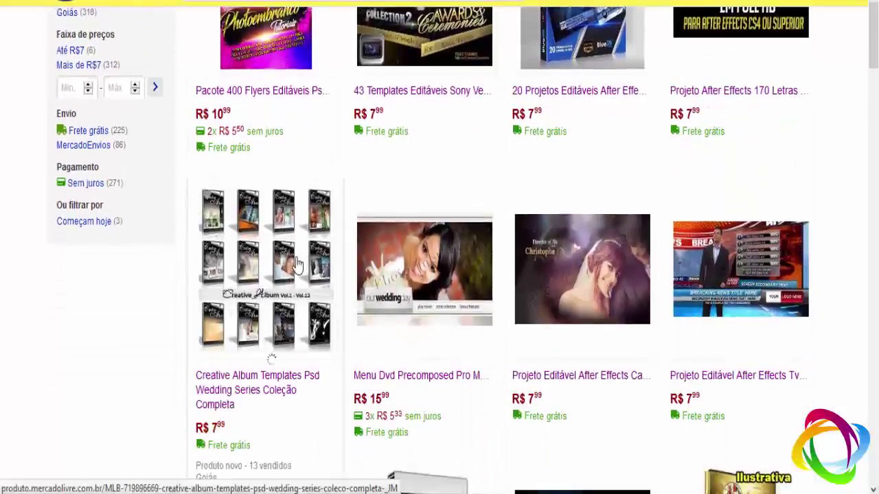
{"action": "scroll", "coordinate": [780, 270], "scroll_direction": "down", "scroll_amount": 6}
{"action": "scroll", "coordinate": [784, 269], "scroll_direction": "up", "scroll_amount": 3}
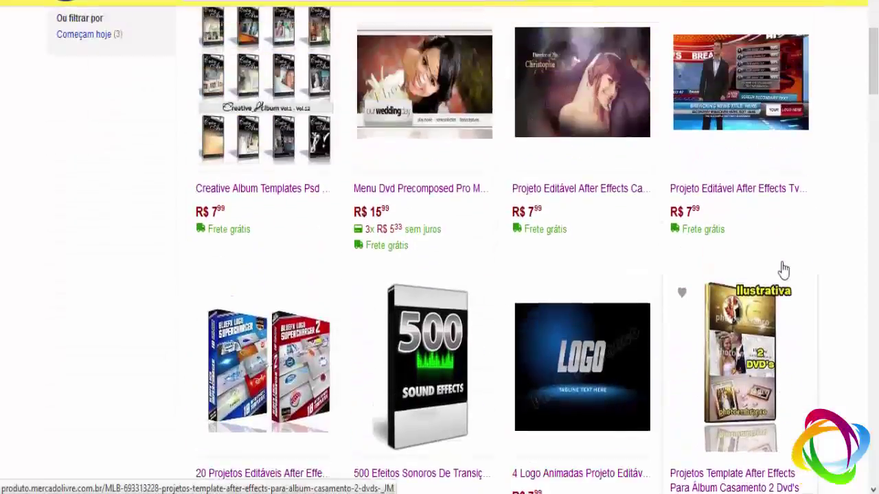
{"action": "scroll", "coordinate": [306, 206], "scroll_direction": "down", "scroll_amount": 5}
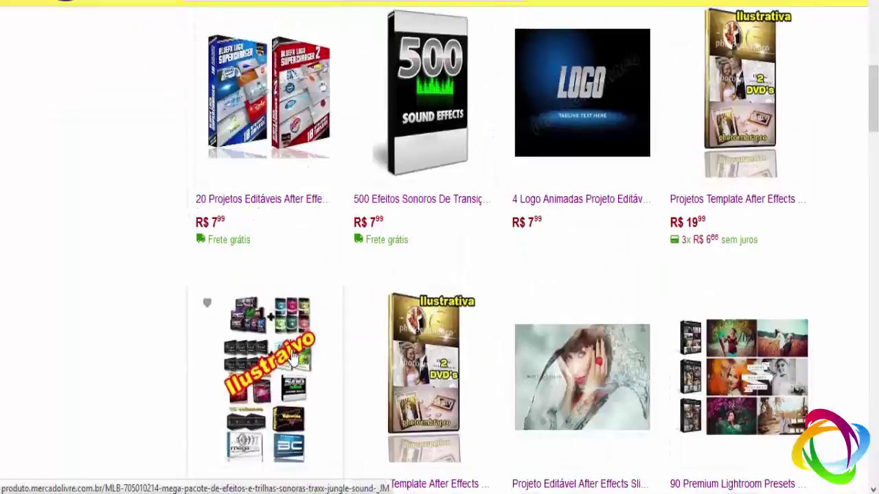
{"action": "scroll", "coordinate": [292, 353], "scroll_direction": "down", "scroll_amount": 2}
{"action": "scroll", "coordinate": [288, 350], "scroll_direction": "up", "scroll_amount": 2}
{"action": "scroll", "coordinate": [278, 343], "scroll_direction": "down", "scroll_amount": 3}
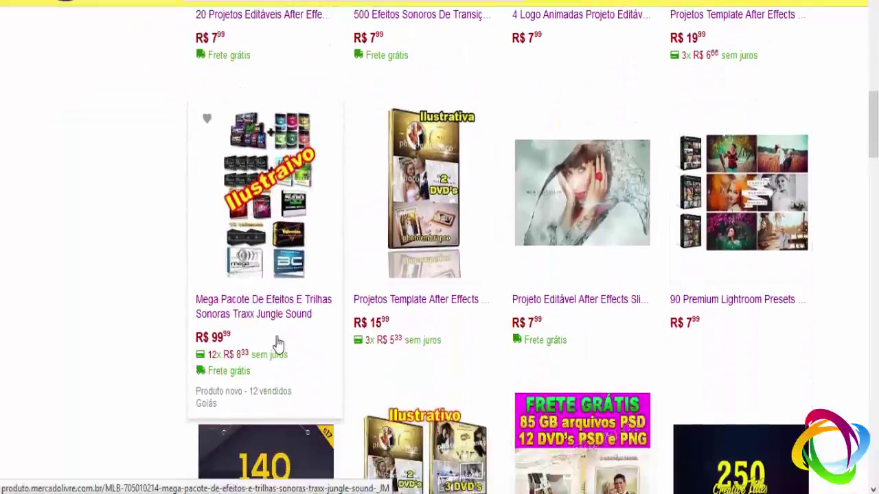
{"action": "scroll", "coordinate": [278, 344], "scroll_direction": "down", "scroll_amount": 4}
{"action": "scroll", "coordinate": [278, 343], "scroll_direction": "down", "scroll_amount": 5}
{"action": "scroll", "coordinate": [278, 343], "scroll_direction": "down", "scroll_amount": 6}
{"action": "scroll", "coordinate": [278, 343], "scroll_direction": "down", "scroll_amount": 2}
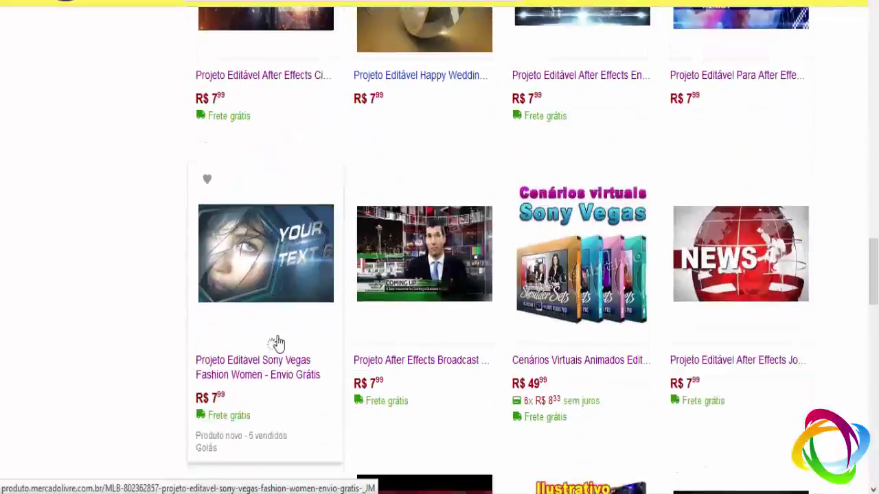
{"action": "scroll", "coordinate": [277, 343], "scroll_direction": "down", "scroll_amount": 1}
{"action": "scroll", "coordinate": [277, 346], "scroll_direction": "up", "scroll_amount": 1}
{"action": "scroll", "coordinate": [277, 345], "scroll_direction": "down", "scroll_amount": 1}
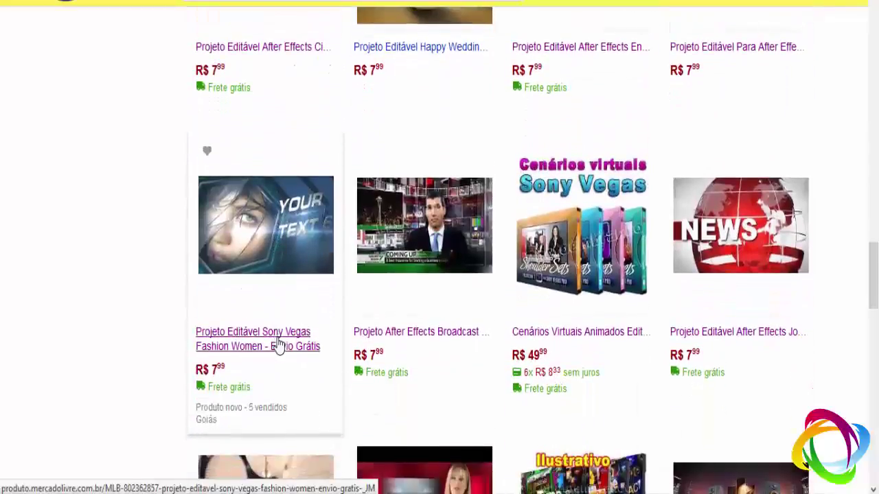
{"action": "scroll", "coordinate": [277, 345], "scroll_direction": "down", "scroll_amount": 5}
{"action": "scroll", "coordinate": [278, 343], "scroll_direction": "down", "scroll_amount": 3}
{"action": "scroll", "coordinate": [278, 343], "scroll_direction": "down", "scroll_amount": 3}
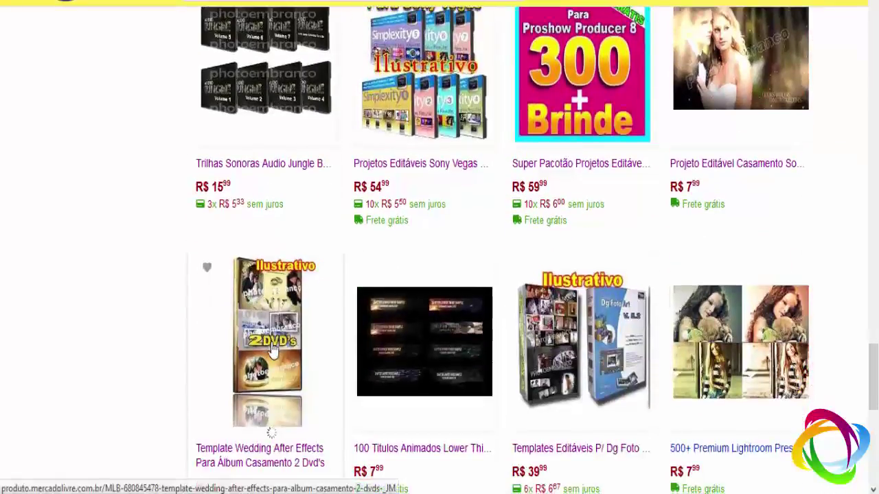
{"action": "scroll", "coordinate": [278, 351], "scroll_direction": "down", "scroll_amount": 5}
{"action": "scroll", "coordinate": [278, 337], "scroll_direction": "down", "scroll_amount": 3}
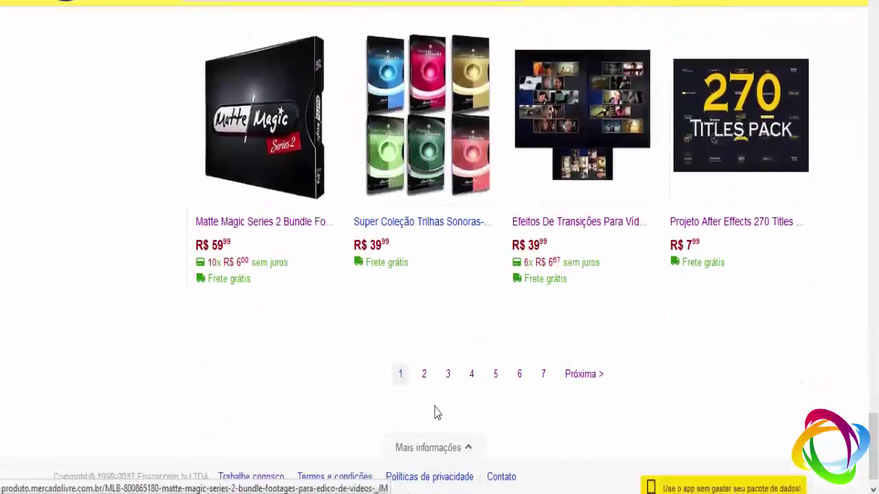
{"action": "scroll", "coordinate": [420, 313], "scroll_direction": "up", "scroll_amount": 5}
{"action": "scroll", "coordinate": [420, 314], "scroll_direction": "up", "scroll_amount": 3}
{"action": "scroll", "coordinate": [371, 199], "scroll_direction": "up", "scroll_amount": 5}
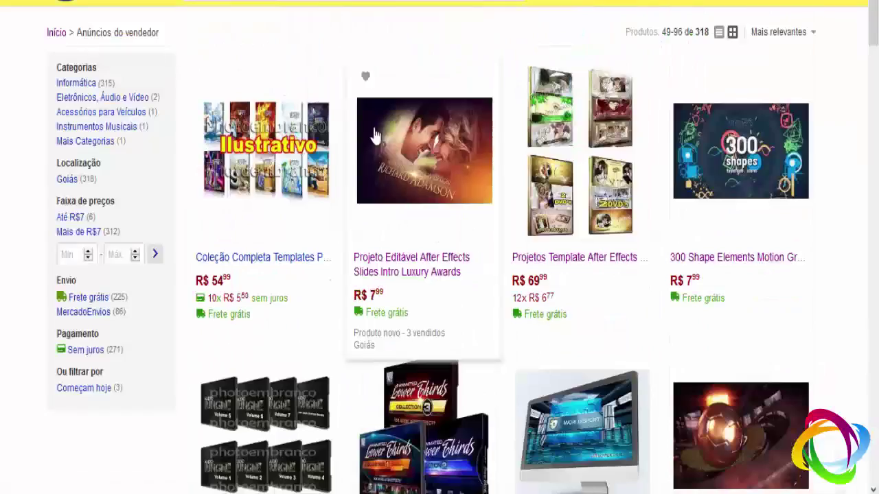
{"action": "scroll", "coordinate": [368, 196], "scroll_direction": "down", "scroll_amount": 4}
{"action": "scroll", "coordinate": [365, 205], "scroll_direction": "down", "scroll_amount": 4}
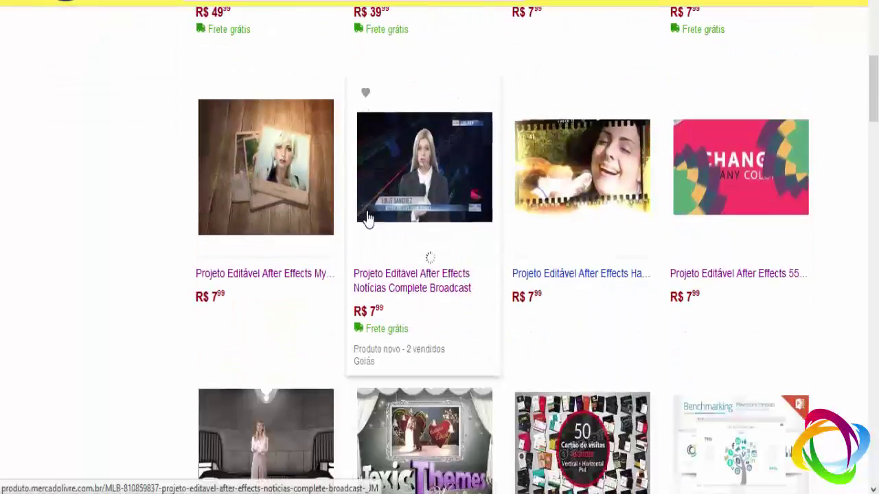
{"action": "scroll", "coordinate": [366, 227], "scroll_direction": "down", "scroll_amount": 3}
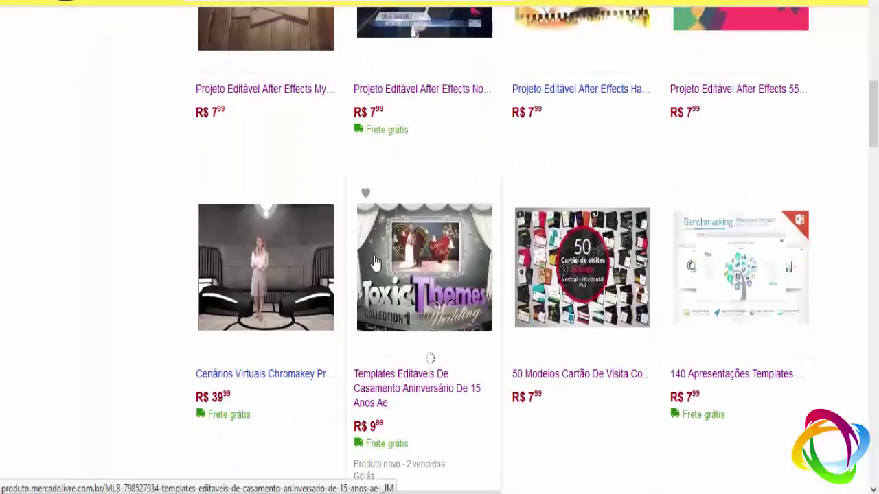
{"action": "scroll", "coordinate": [375, 261], "scroll_direction": "down", "scroll_amount": 1}
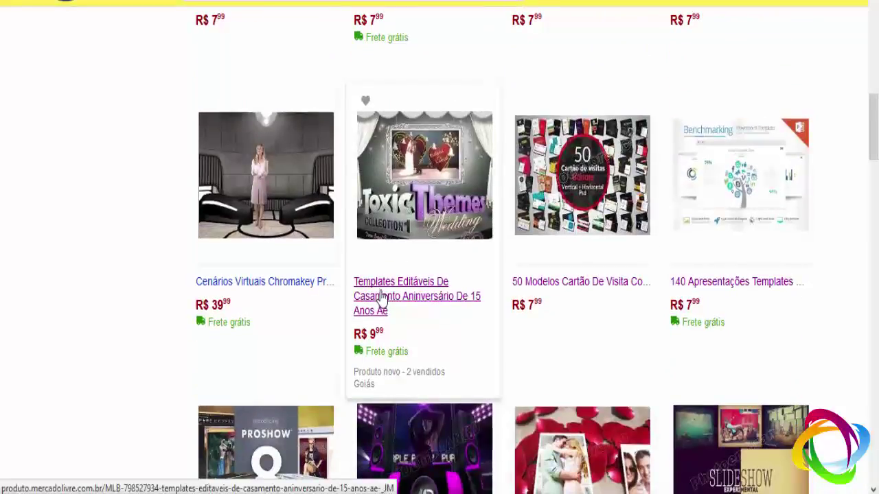
{"action": "scroll", "coordinate": [382, 294], "scroll_direction": "down", "scroll_amount": 2}
{"action": "scroll", "coordinate": [383, 295], "scroll_direction": "down", "scroll_amount": 4}
{"action": "scroll", "coordinate": [378, 295], "scroll_direction": "up", "scroll_amount": 2}
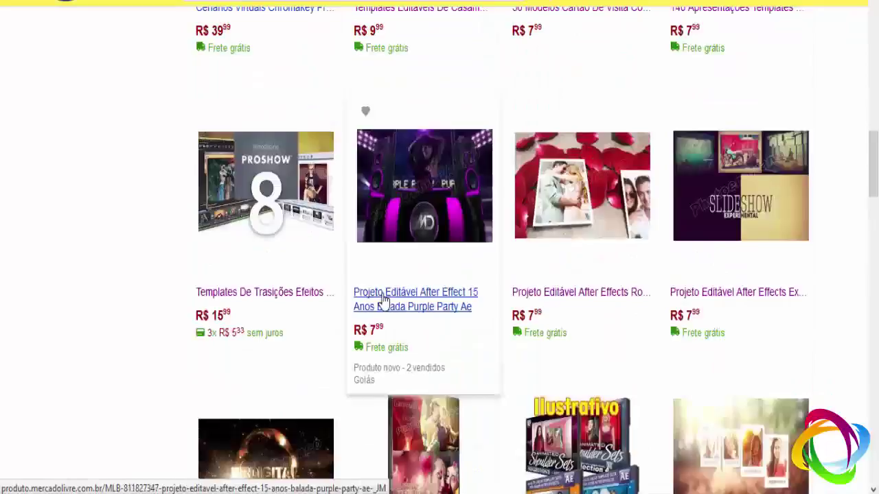
{"action": "scroll", "coordinate": [425, 227], "scroll_direction": "up", "scroll_amount": 3}
{"action": "scroll", "coordinate": [442, 191], "scroll_direction": "up", "scroll_amount": 5}
{"action": "scroll", "coordinate": [443, 190], "scroll_direction": "up", "scroll_amount": 1}
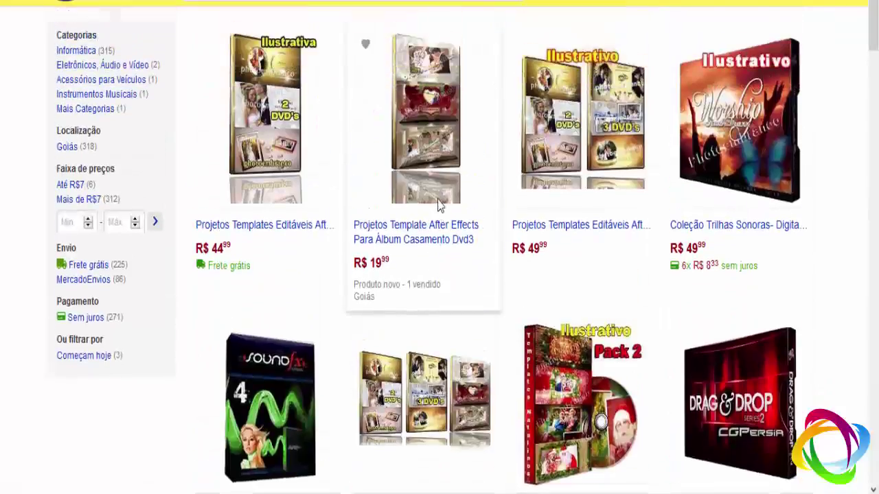
{"action": "scroll", "coordinate": [439, 205], "scroll_direction": "up", "scroll_amount": 1}
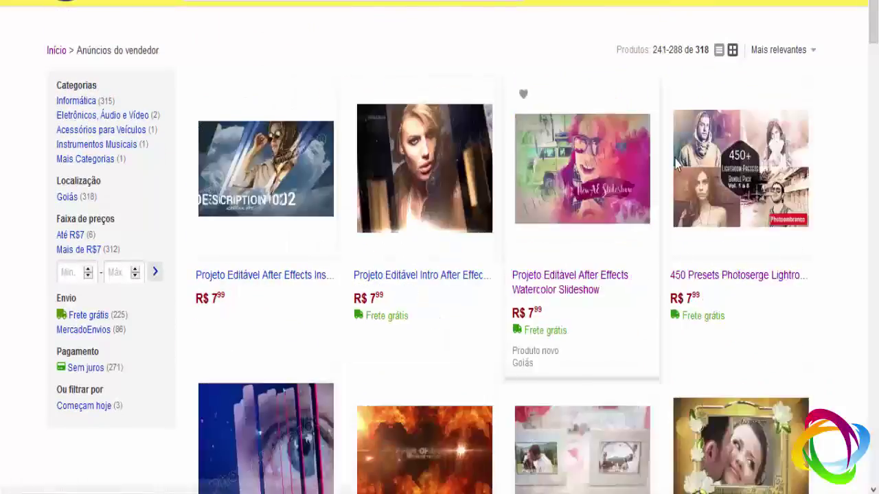
{"action": "left_click_drag", "start_coordinate": [875, 7], "coordinate": [875, 113]}
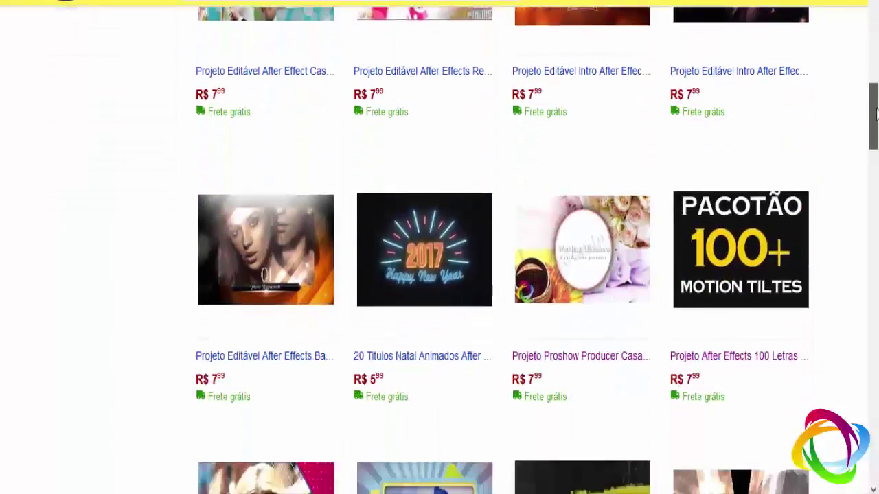
{"action": "mouse_move", "coordinate": [875, 113]}
{"action": "left_mouse_down"}
{"action": "mouse_move", "coordinate": [876, 294]}
{"action": "mouse_move", "coordinate": [874, 24]}
{"action": "left_mouse_up"}
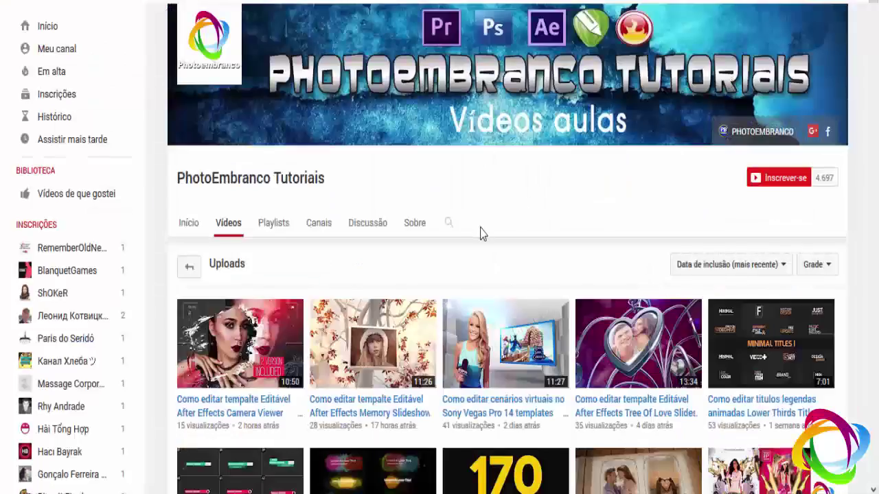
- Scroll the channel's Videos page down to see more uploads, then back up to the banner
{"action": "scroll", "coordinate": [481, 233], "scroll_direction": "down", "scroll_amount": 3}
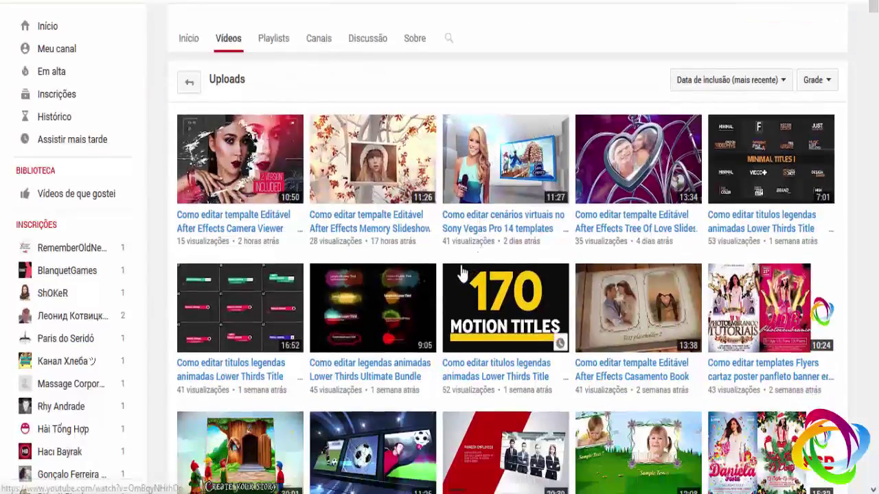
{"action": "scroll", "coordinate": [454, 281], "scroll_direction": "up", "scroll_amount": 3}
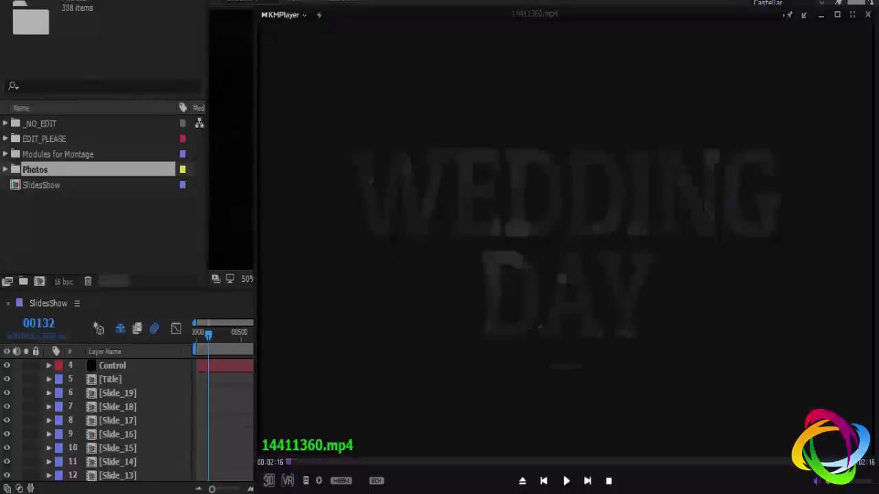
- Play the Wedding Day preview video in KMPlayer, then close the player
{"action": "left_click", "coordinate": [566, 481]}
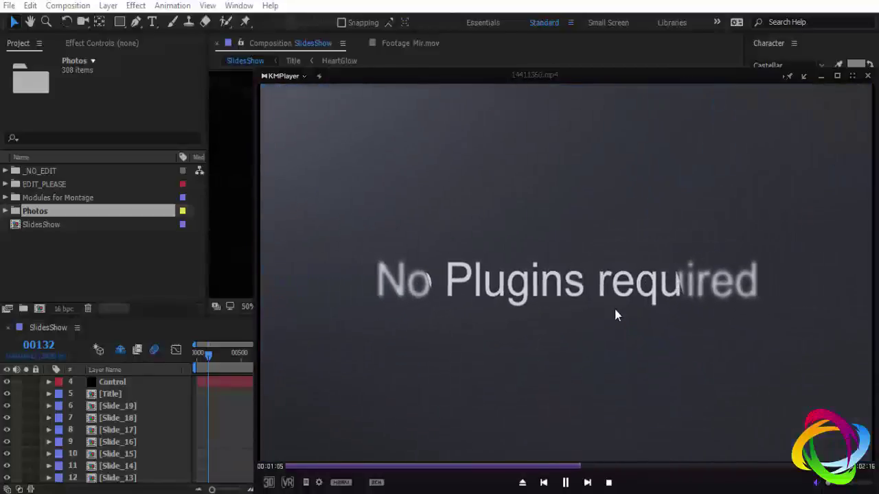
{"action": "left_click", "coordinate": [59, 258]}
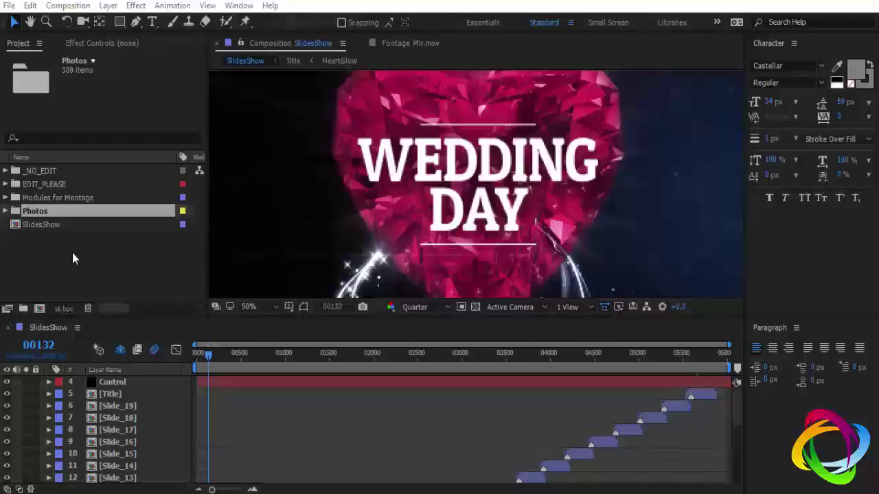
- Zoom the composition viewer out to 25% and look down the SlidesShow layer stack
{"action": "key", "text": "comma"}
{"action": "left_click", "coordinate": [43, 198]}
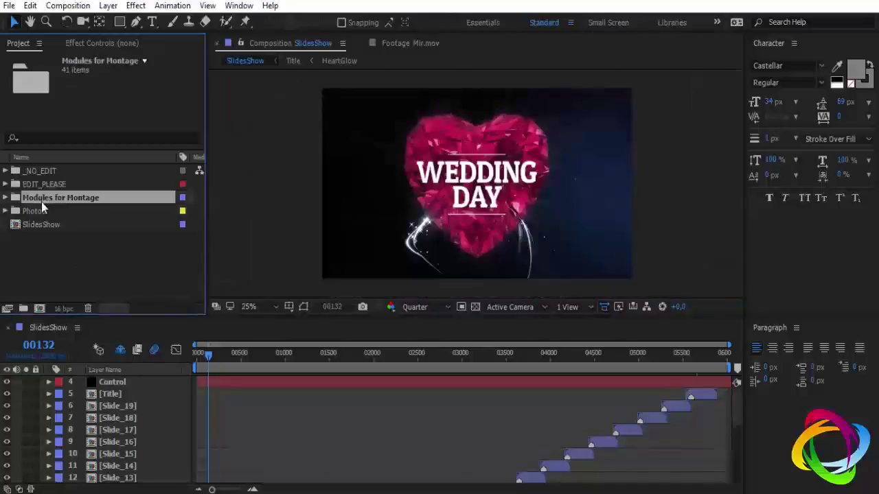
{"action": "left_click", "coordinate": [38, 211]}
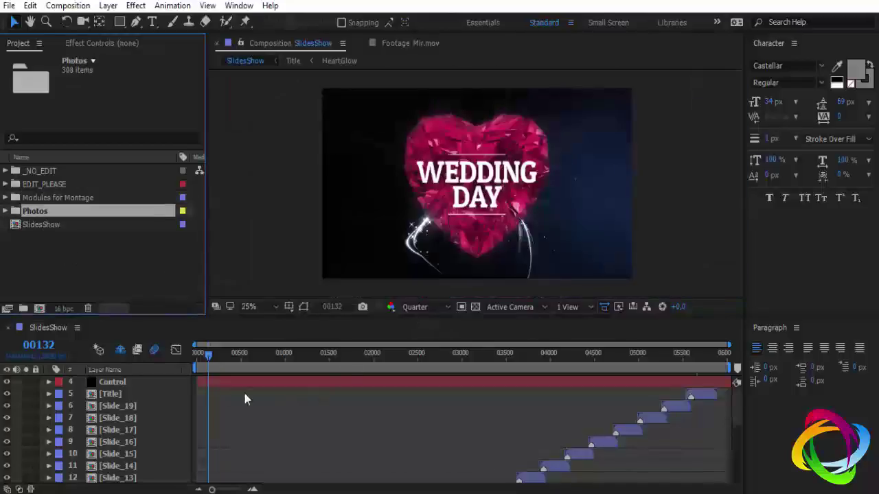
{"action": "scroll", "coordinate": [368, 406], "scroll_direction": "down", "scroll_amount": 2}
{"action": "scroll", "coordinate": [369, 406], "scroll_direction": "down", "scroll_amount": 2}
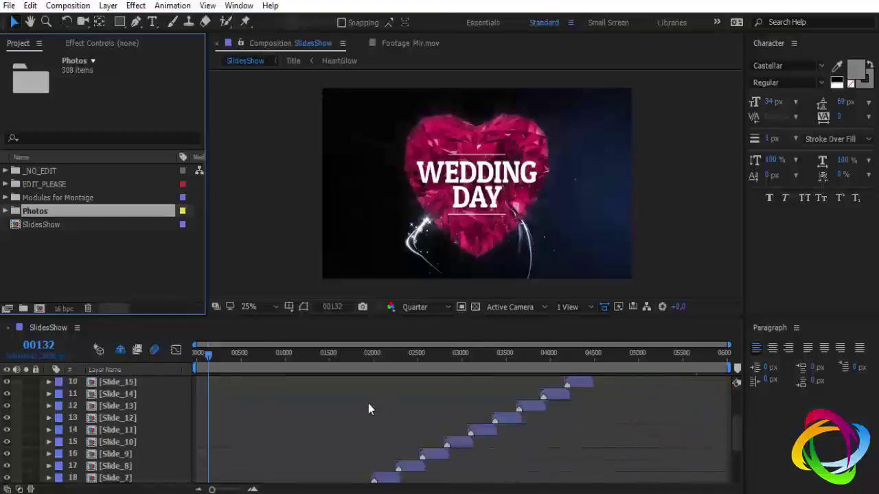
{"action": "scroll", "coordinate": [368, 405], "scroll_direction": "down", "scroll_amount": 2}
{"action": "left_click", "coordinate": [111, 476]}
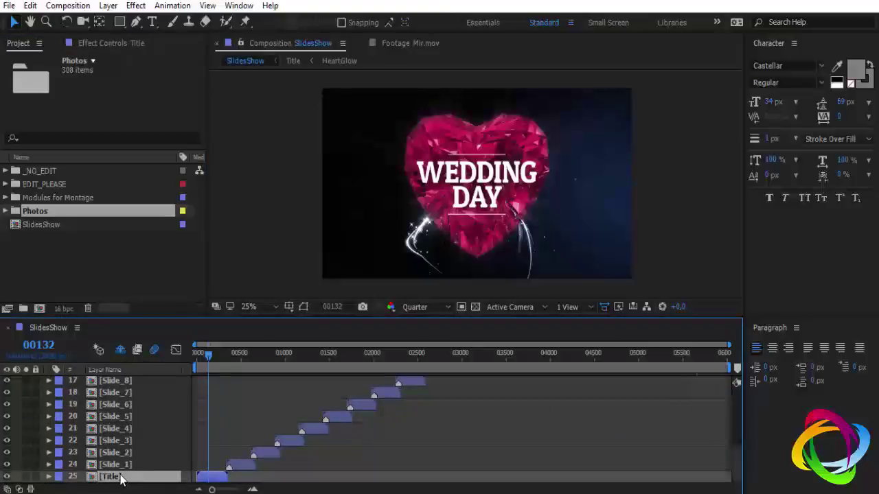
{"action": "double_click", "coordinate": [120, 476]}
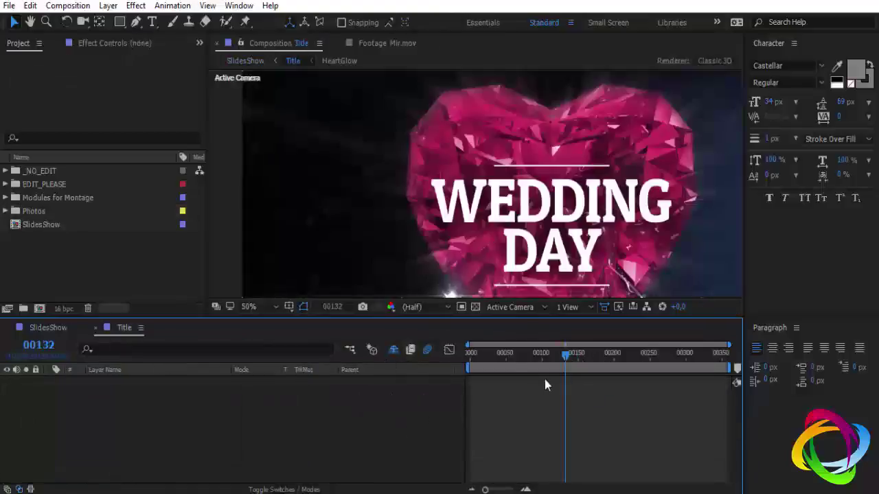
{"action": "left_click", "coordinate": [393, 350]}
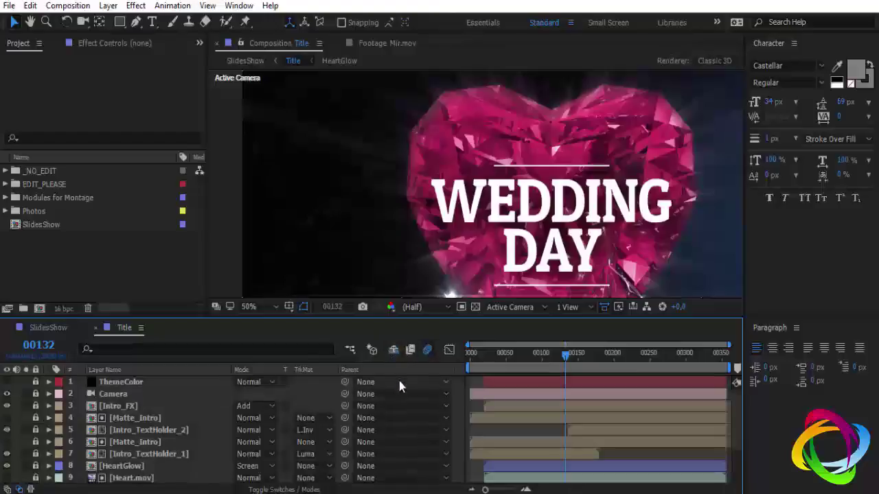
{"action": "left_click", "coordinate": [392, 351]}
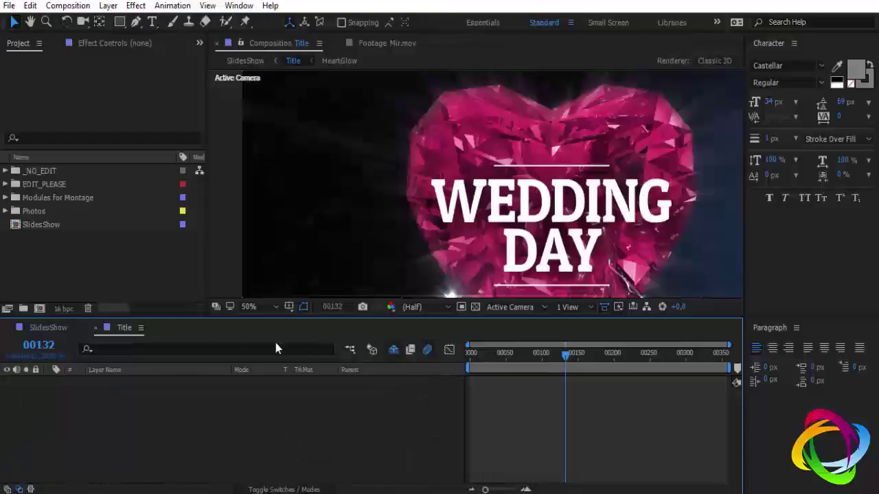
{"action": "left_click", "coordinate": [94, 330]}
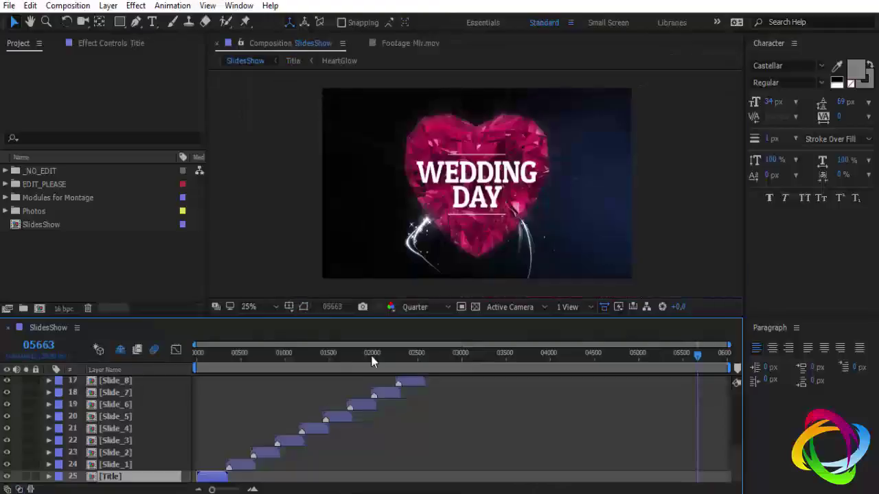
{"action": "left_click", "coordinate": [207, 355]}
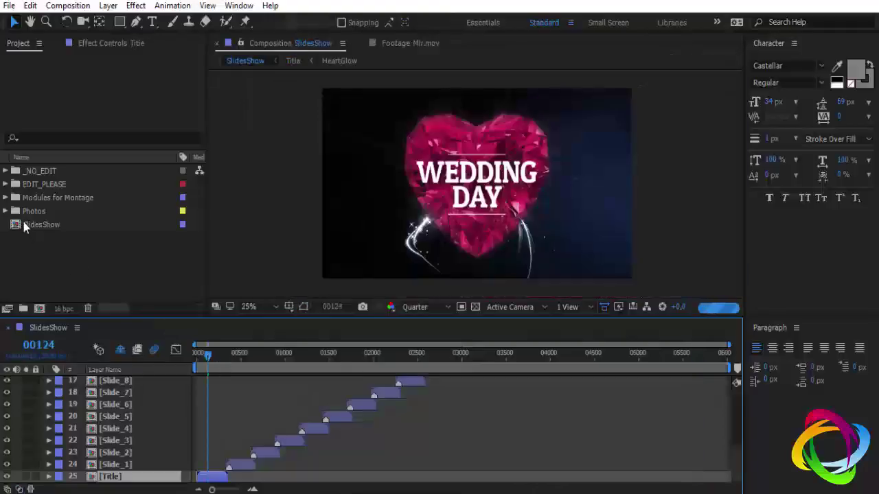
- Expand EDIT_PLEASE > Intro_TextHolder and open the Intro_TextHolder_1 composition
{"action": "left_click", "coordinate": [30, 185]}
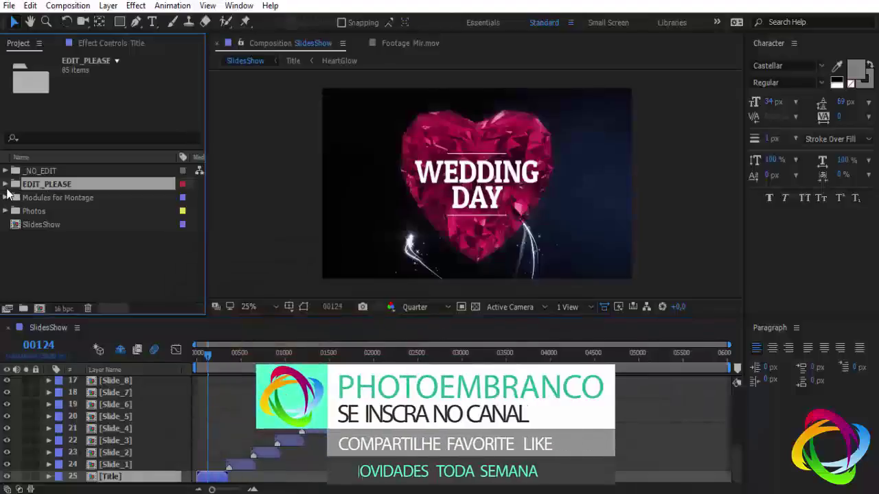
{"action": "left_click", "coordinate": [6, 185]}
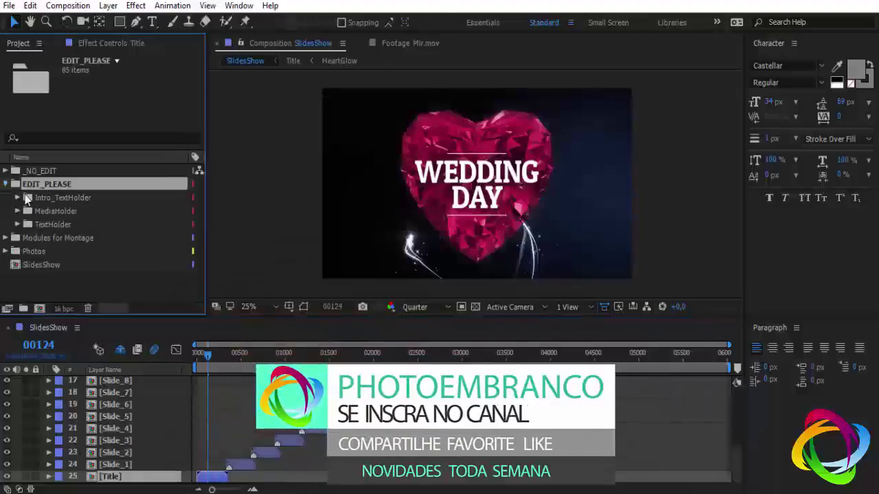
{"action": "left_click", "coordinate": [17, 198]}
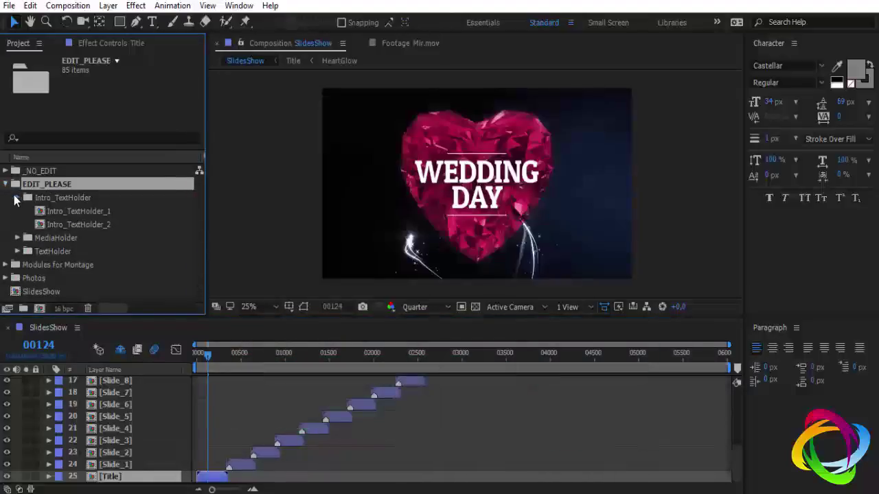
{"action": "left_click", "coordinate": [17, 198]}
{"action": "left_click", "coordinate": [6, 184]}
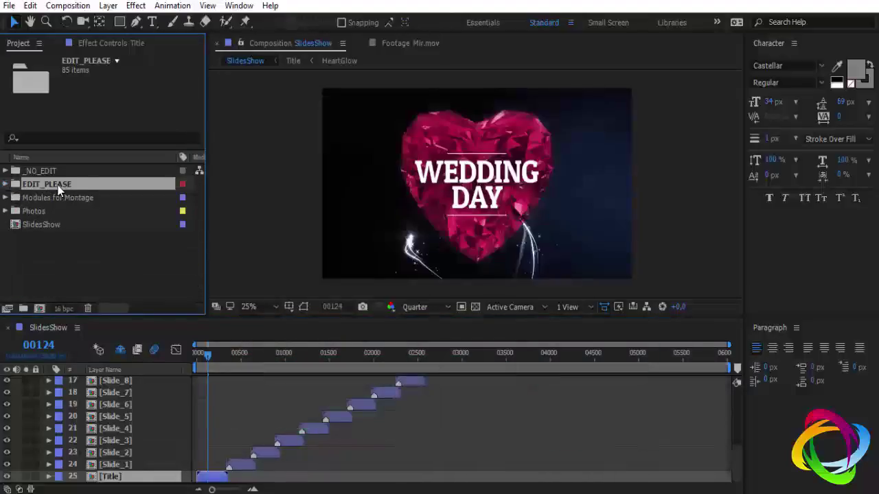
{"action": "left_click", "coordinate": [7, 185]}
{"action": "left_click", "coordinate": [18, 197]}
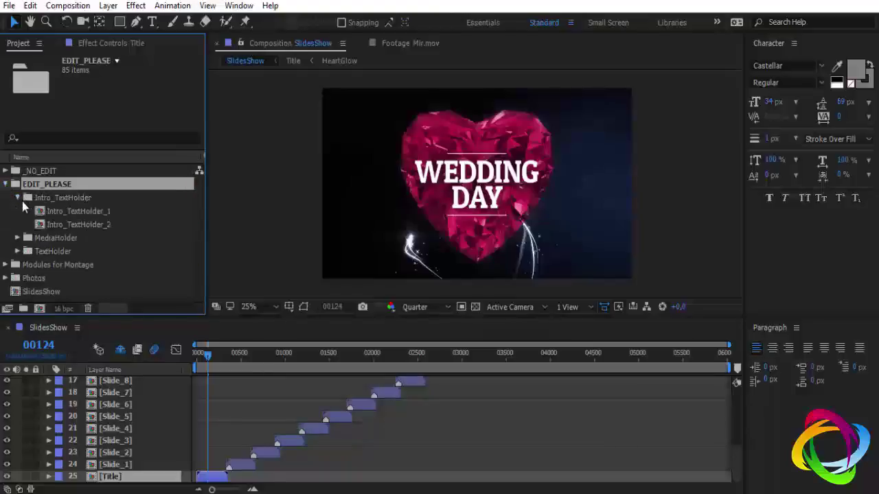
{"action": "double_click", "coordinate": [65, 210]}
- At frame 00061, retype the WEDDING title as 'Casamento' and shrink it to 150 px
{"action": "left_click", "coordinate": [410, 365]}
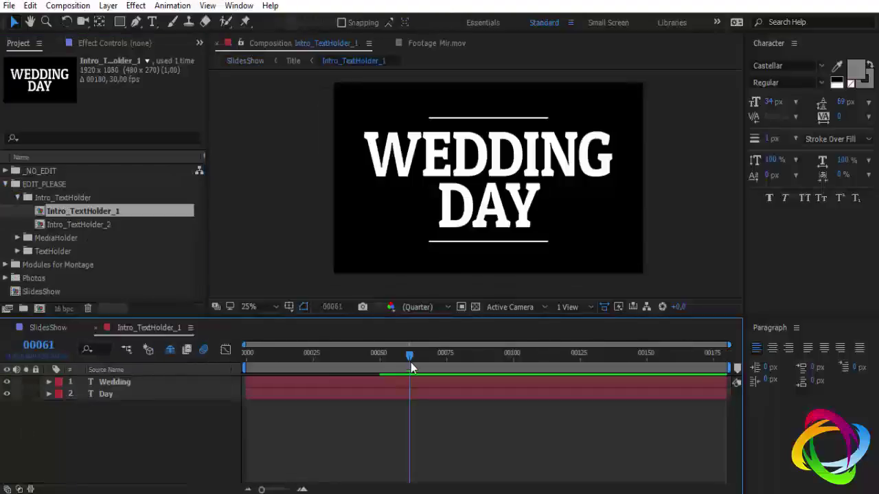
{"action": "double_click", "coordinate": [109, 382]}
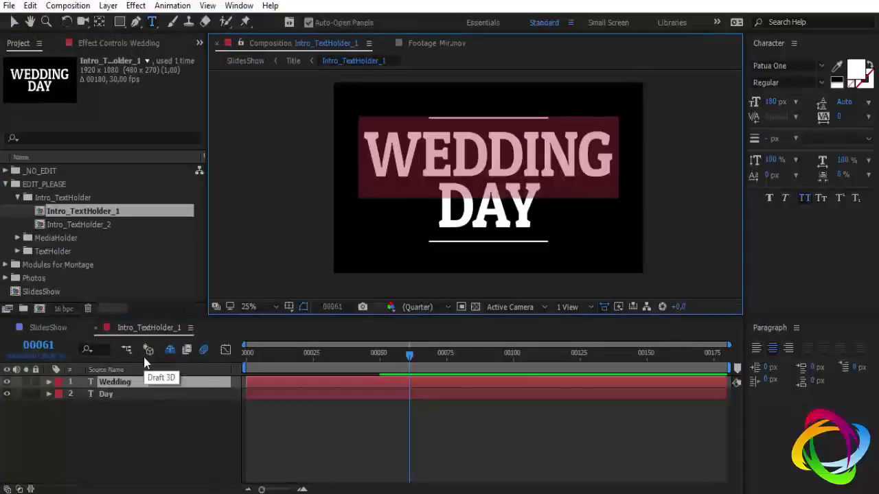
{"action": "type", "text": "Casa"}
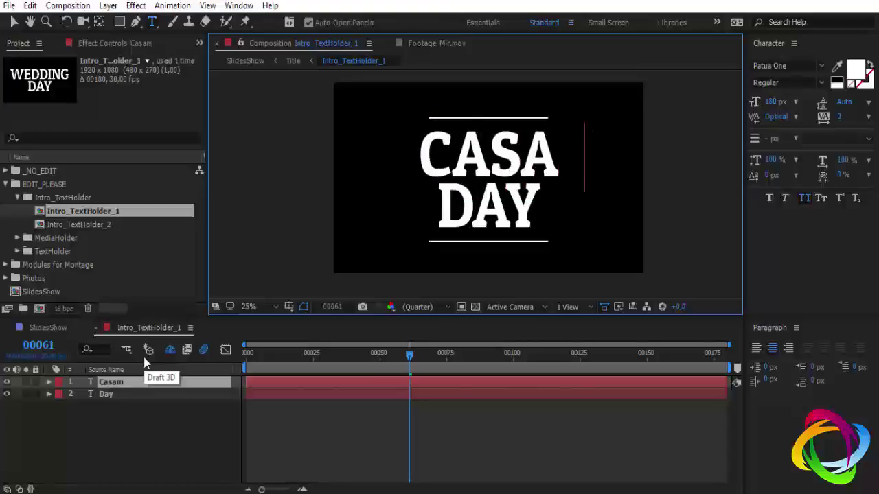
{"action": "type", "text": "mn"}
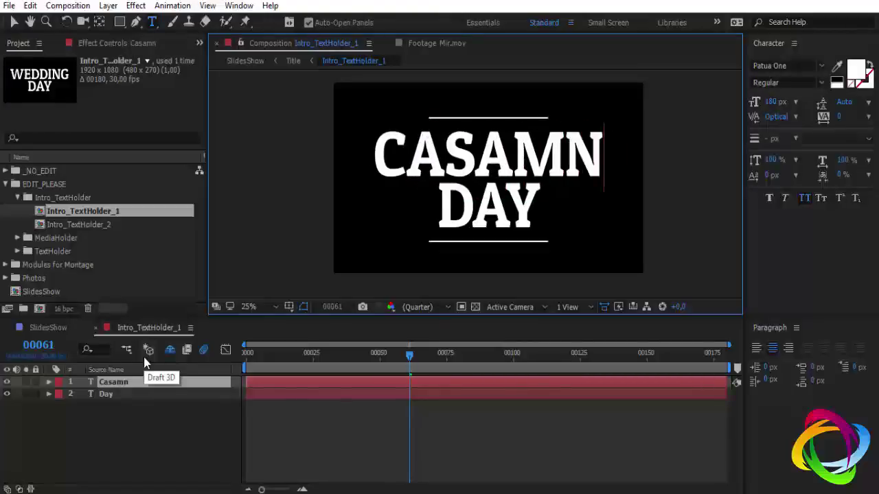
{"action": "key", "text": "BackSpace"}
{"action": "type", "text": "ent"}
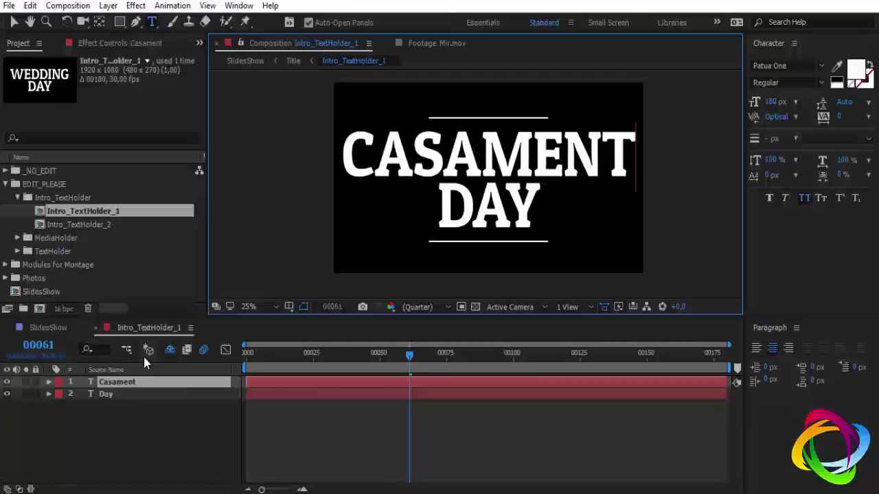
{"action": "type", "text": "o"}
{"action": "left_click", "coordinate": [127, 379]}
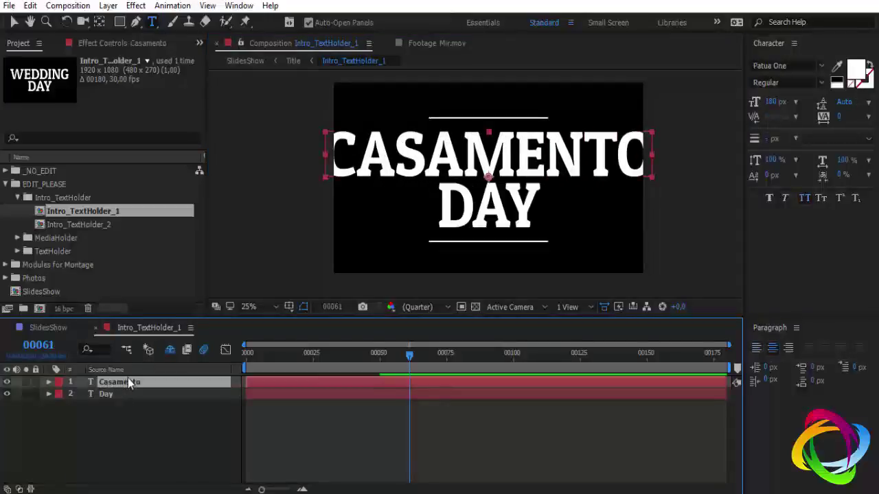
{"action": "left_click_drag", "start_coordinate": [774, 102], "coordinate": [128, 331]}
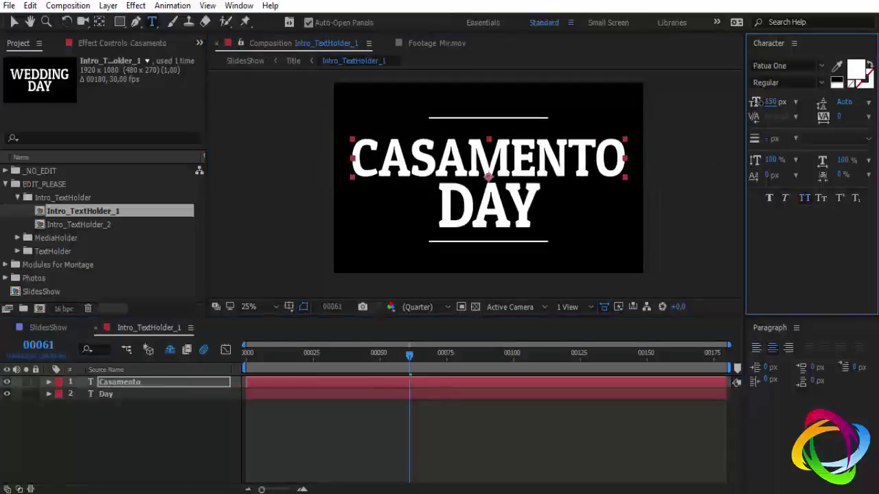
{"action": "left_click", "coordinate": [96, 328]}
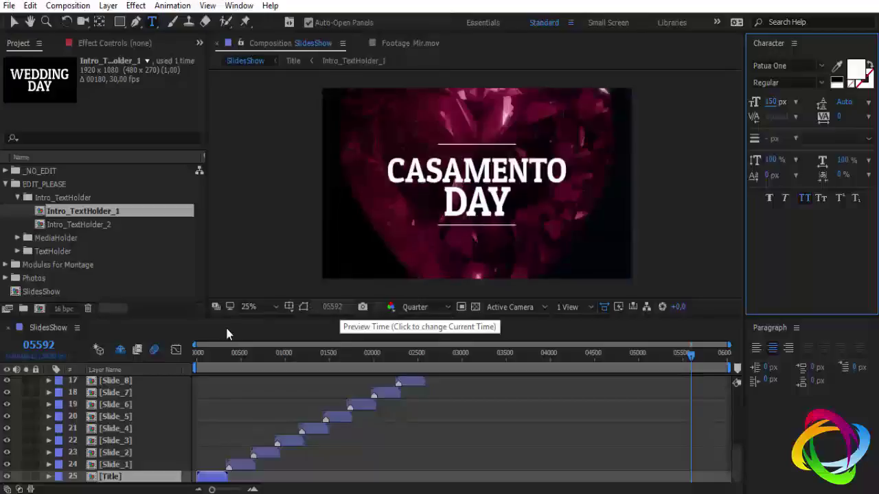
- In Intro_TextHolder_2, replace the first name layer's text with the groom's name
{"action": "left_click", "coordinate": [81, 226]}
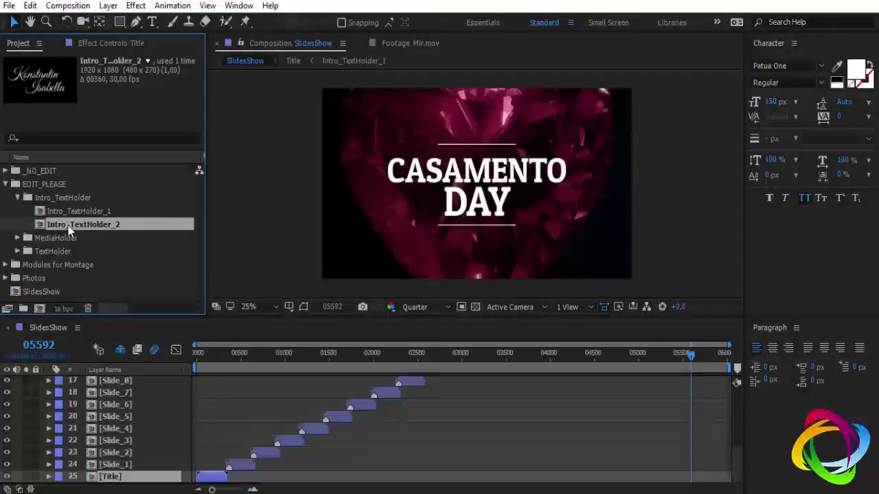
{"action": "double_click", "coordinate": [69, 230]}
{"action": "left_click", "coordinate": [450, 361]}
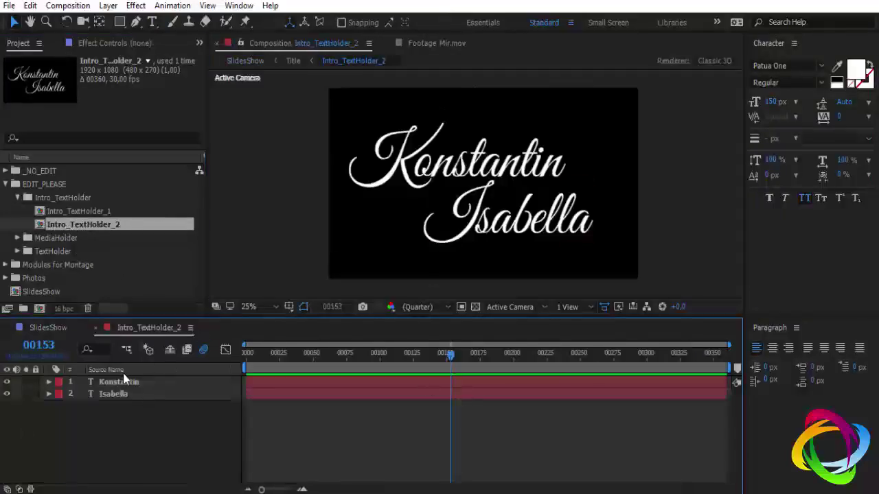
{"action": "double_click", "coordinate": [123, 382]}
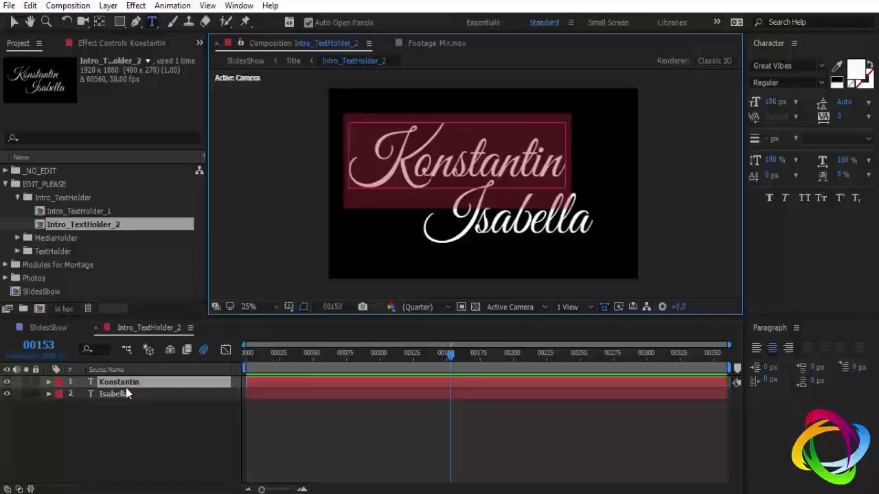
{"action": "type", "text": "Carlos"}
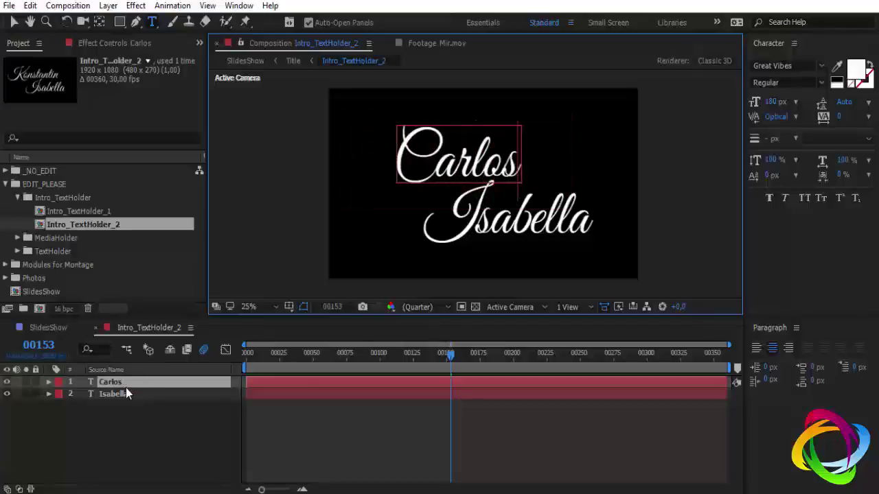
{"action": "left_click", "coordinate": [94, 329]}
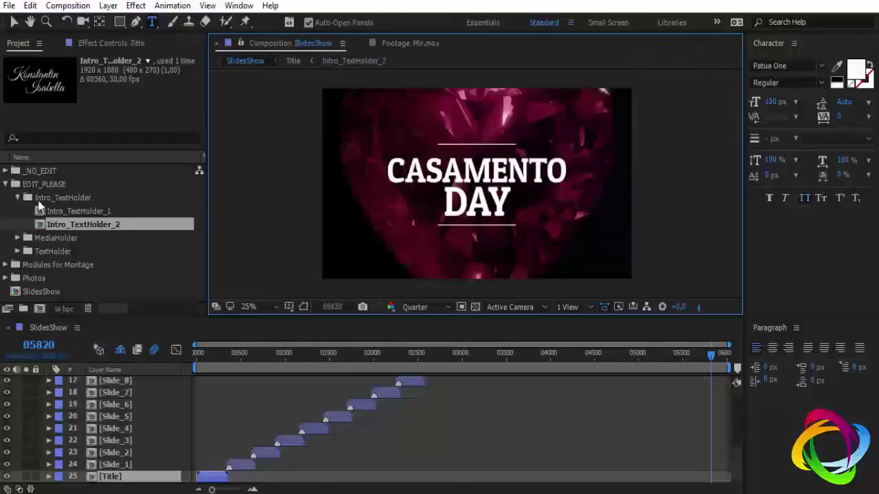
- Collapse Intro_TextHolder and expand the MediaHolder folder in the Project panel
{"action": "left_click", "coordinate": [18, 198]}
{"action": "left_click", "coordinate": [54, 212]}
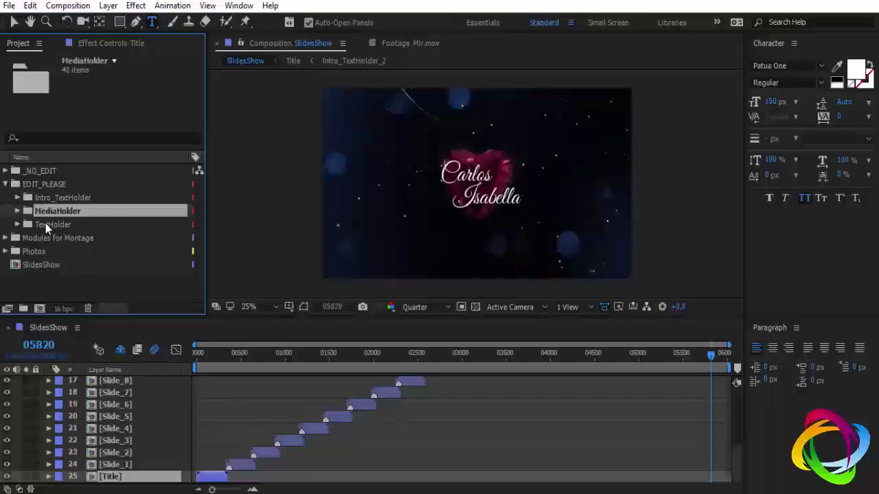
{"action": "left_click", "coordinate": [46, 224]}
{"action": "left_click", "coordinate": [58, 211]}
{"action": "left_click", "coordinate": [17, 211]}
{"action": "left_click", "coordinate": [66, 188]}
- Browse MediaHolder_1 through MediaHolder_40, ending with MediaHolder_1 selected
{"action": "scroll", "coordinate": [75, 233], "scroll_direction": "down", "scroll_amount": 4}
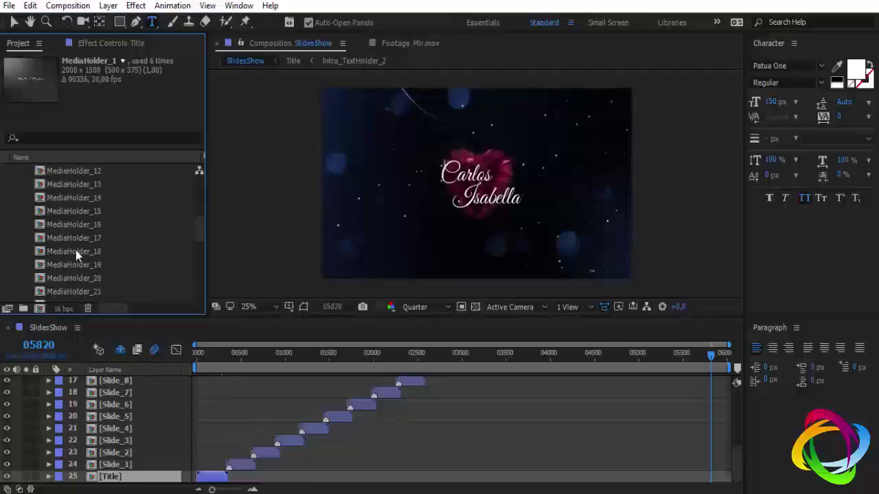
{"action": "scroll", "coordinate": [76, 258], "scroll_direction": "down", "scroll_amount": 2}
{"action": "scroll", "coordinate": [76, 269], "scroll_direction": "down", "scroll_amount": 3}
{"action": "scroll", "coordinate": [78, 273], "scroll_direction": "down", "scroll_amount": 2}
{"action": "scroll", "coordinate": [85, 241], "scroll_direction": "down", "scroll_amount": 1}
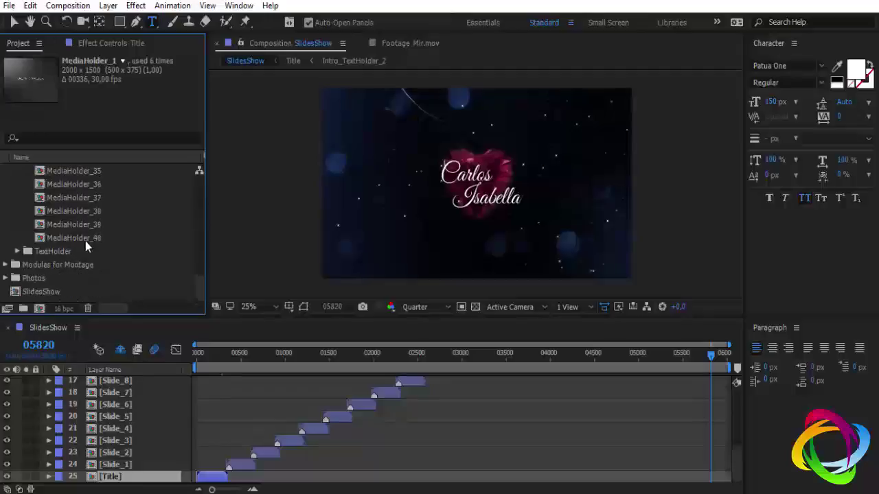
{"action": "left_click", "coordinate": [85, 240]}
{"action": "scroll", "coordinate": [88, 246], "scroll_direction": "up", "scroll_amount": 4}
{"action": "scroll", "coordinate": [84, 221], "scroll_direction": "up", "scroll_amount": 4}
{"action": "scroll", "coordinate": [80, 219], "scroll_direction": "up", "scroll_amount": 3}
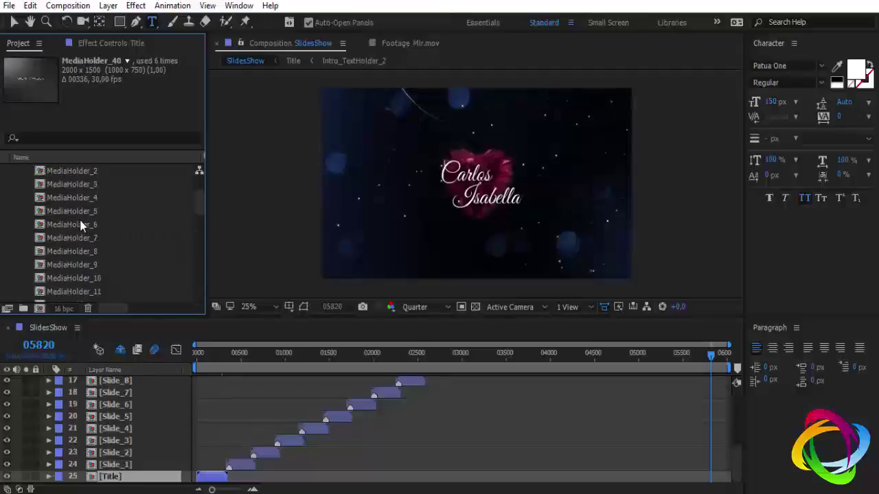
{"action": "scroll", "coordinate": [68, 221], "scroll_direction": "up", "scroll_amount": 3}
{"action": "left_click", "coordinate": [82, 227]}
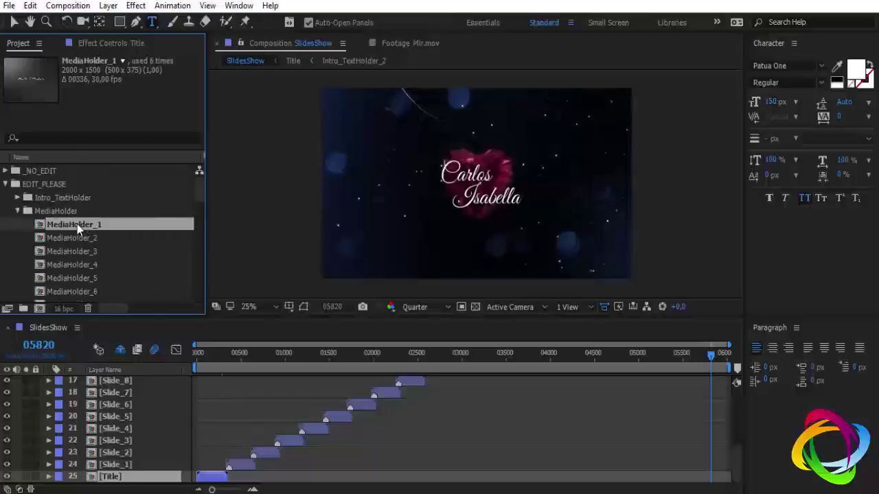
- Open the MediaHolder_1 composition with the current time at frame 00059
{"action": "double_click", "coordinate": [77, 223]}
{"action": "left_click", "coordinate": [499, 355]}
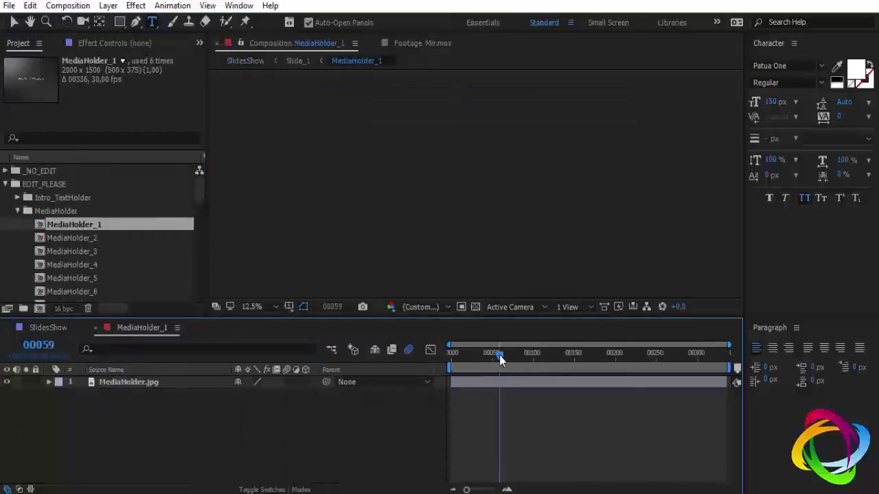
{"action": "scroll", "coordinate": [147, 231], "scroll_direction": "down", "scroll_amount": 1}
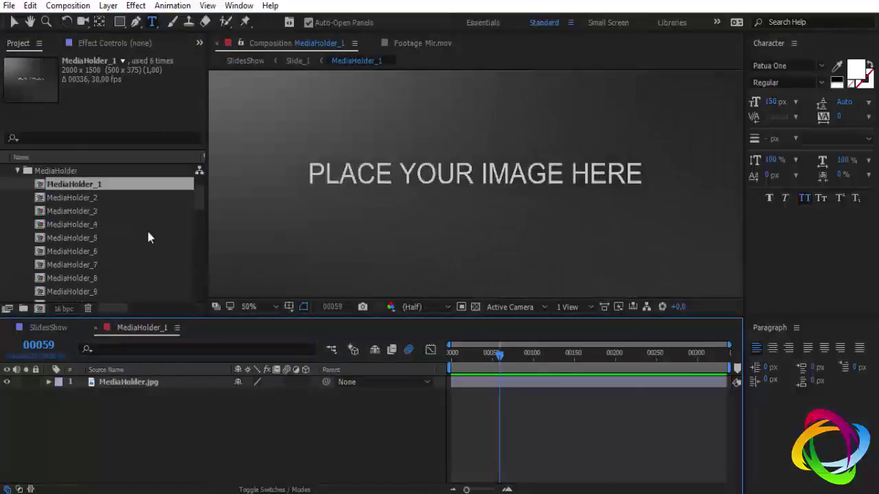
{"action": "scroll", "coordinate": [148, 232], "scroll_direction": "down", "scroll_amount": 4}
{"action": "scroll", "coordinate": [139, 244], "scroll_direction": "down", "scroll_amount": 2}
{"action": "scroll", "coordinate": [137, 247], "scroll_direction": "down", "scroll_amount": 2}
{"action": "scroll", "coordinate": [114, 275], "scroll_direction": "down", "scroll_amount": 3}
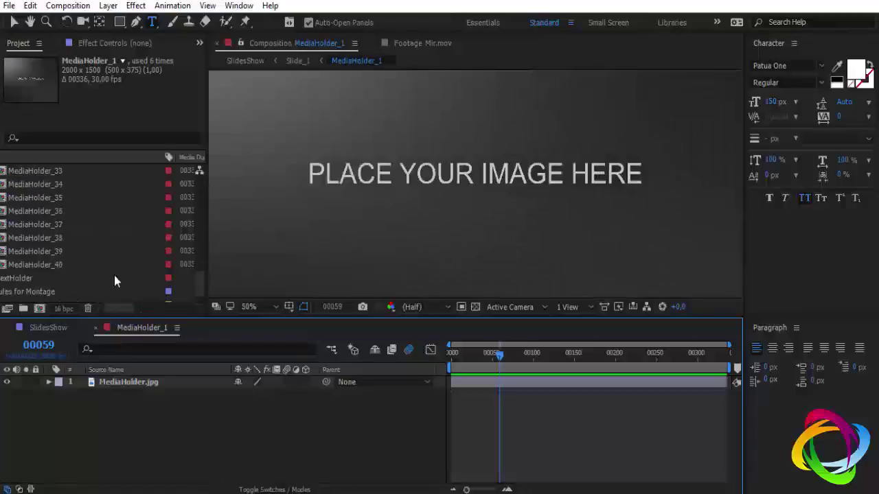
{"action": "scroll", "coordinate": [100, 273], "scroll_direction": "down", "scroll_amount": 2}
{"action": "left_click_drag", "start_coordinate": [120, 309], "coordinate": [112, 315]}
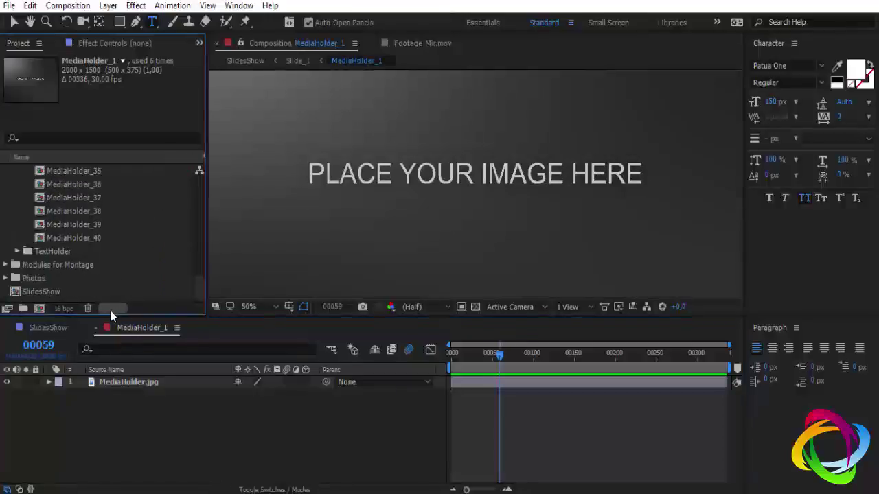
- Expand the Photos folder, preview several images and select DSC_1681.jpg
{"action": "left_click", "coordinate": [6, 278]}
{"action": "scroll", "coordinate": [40, 256], "scroll_direction": "down", "scroll_amount": 3}
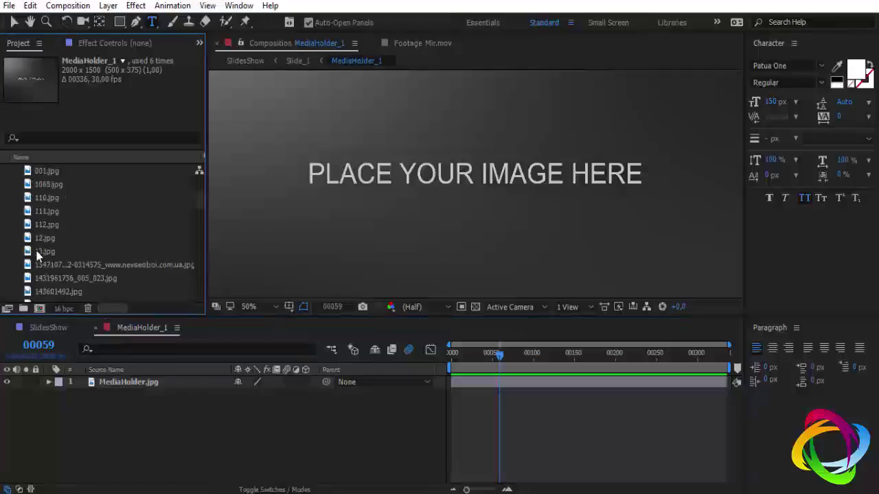
{"action": "scroll", "coordinate": [44, 258], "scroll_direction": "down", "scroll_amount": 5}
{"action": "scroll", "coordinate": [74, 269], "scroll_direction": "down", "scroll_amount": 5}
{"action": "scroll", "coordinate": [66, 243], "scroll_direction": "down", "scroll_amount": 3}
{"action": "scroll", "coordinate": [50, 252], "scroll_direction": "down", "scroll_amount": 2}
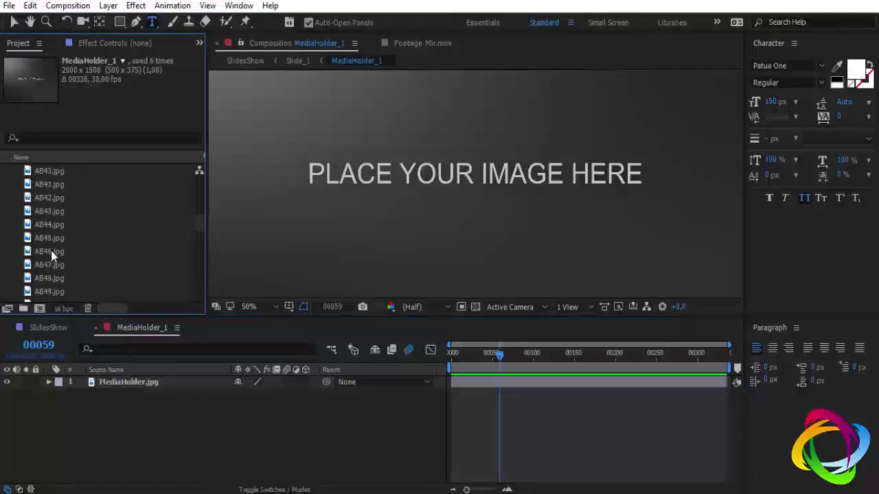
{"action": "scroll", "coordinate": [47, 251], "scroll_direction": "down", "scroll_amount": 5}
{"action": "scroll", "coordinate": [45, 245], "scroll_direction": "down", "scroll_amount": 1}
{"action": "left_click", "coordinate": [48, 225]}
{"action": "left_click", "coordinate": [54, 211]}
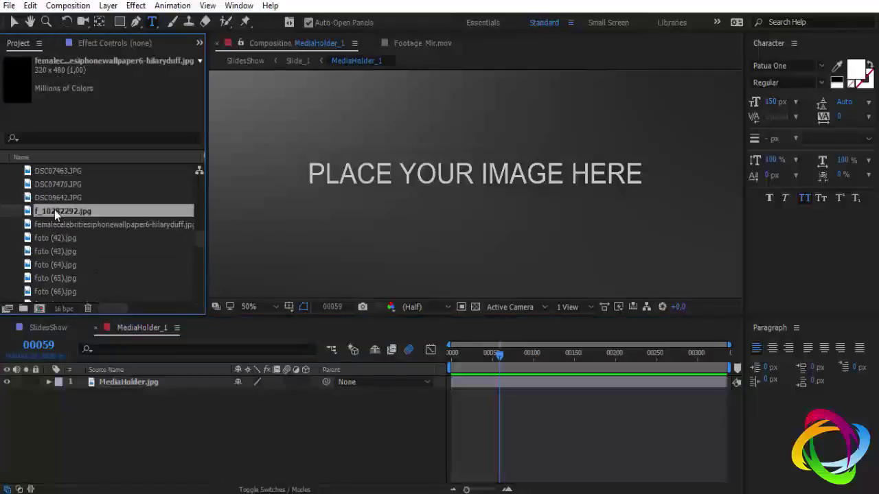
{"action": "left_click", "coordinate": [64, 191]}
{"action": "scroll", "coordinate": [64, 190], "scroll_direction": "up", "scroll_amount": 1}
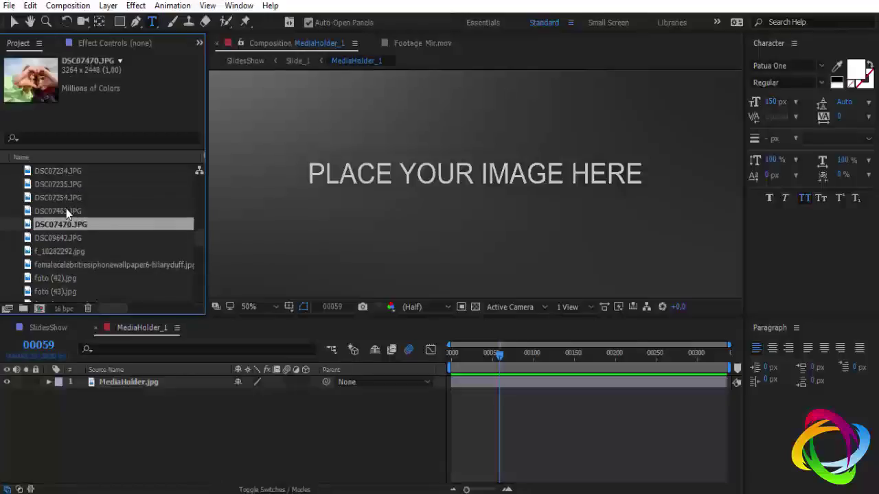
{"action": "left_click", "coordinate": [65, 209]}
{"action": "scroll", "coordinate": [65, 209], "scroll_direction": "up", "scroll_amount": 2}
{"action": "left_click", "coordinate": [67, 201]}
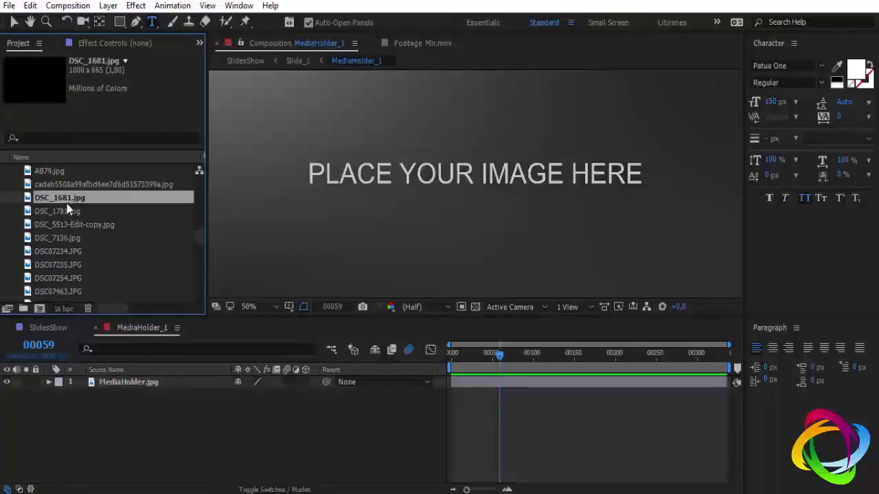
- Add DSC_1681.jpg to the MediaHolder_1 timeline and scale it to 217%
{"action": "left_click_drag", "start_coordinate": [109, 371], "coordinate": [114, 379]}
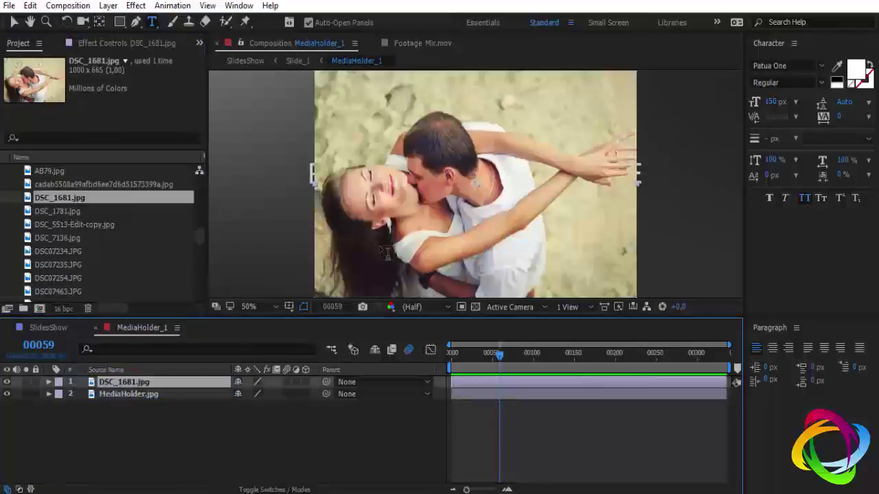
{"action": "key", "text": "comma"}
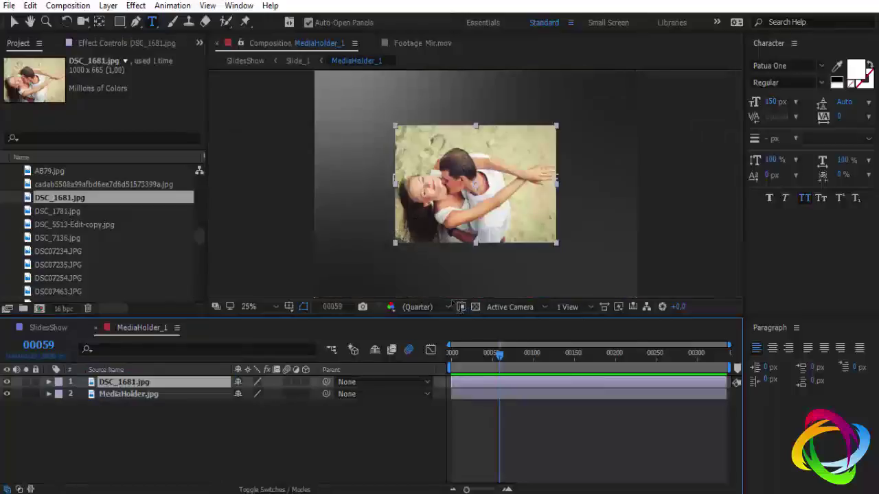
{"action": "key", "text": "s"}
{"action": "left_click", "coordinate": [282, 393]}
{"action": "type", "text": "217"}
{"action": "key", "text": "Return"}
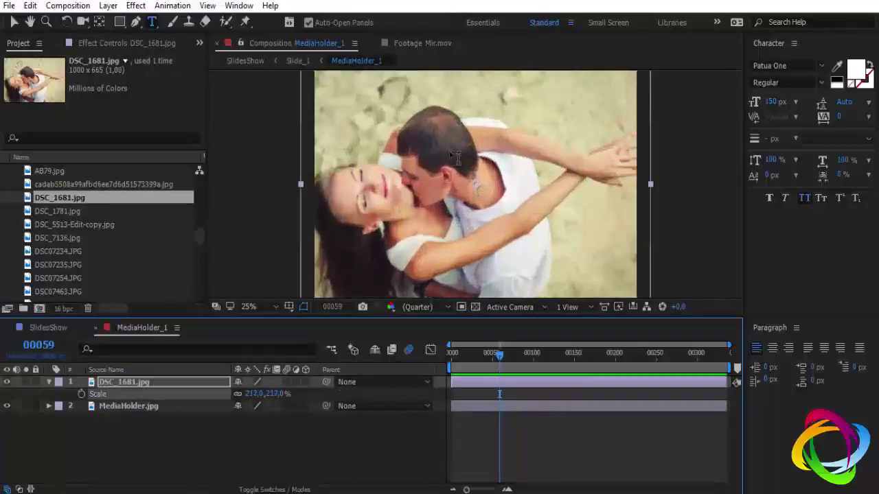
- Return to SlidesShow and preview the first slide's new photo at frame 00510, zoomed to 25%
{"action": "left_click", "coordinate": [98, 328]}
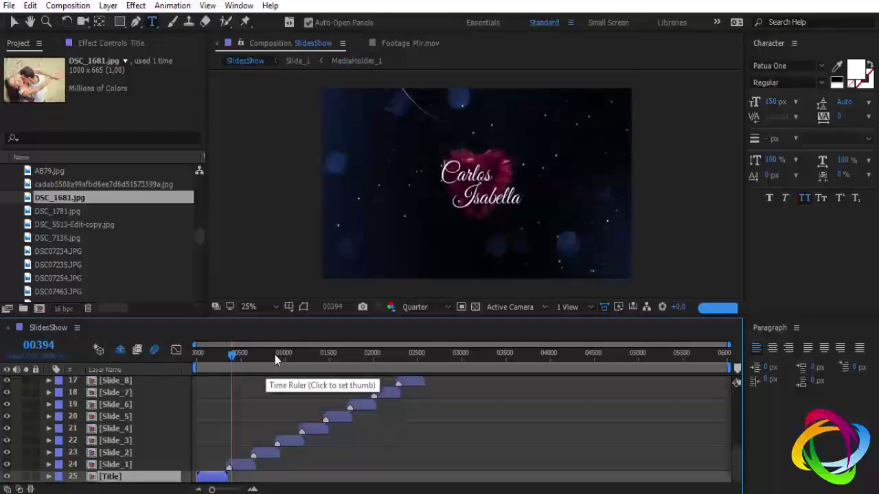
{"action": "key", "text": "v"}
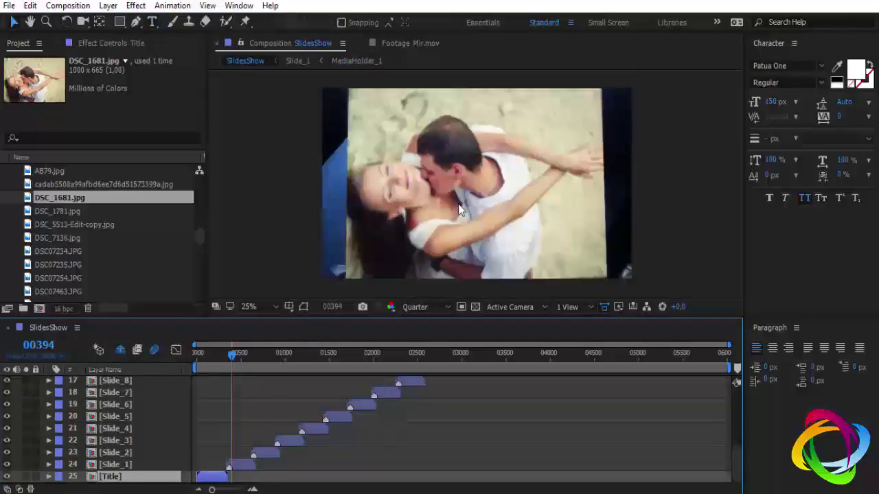
{"action": "key", "text": "comma"}
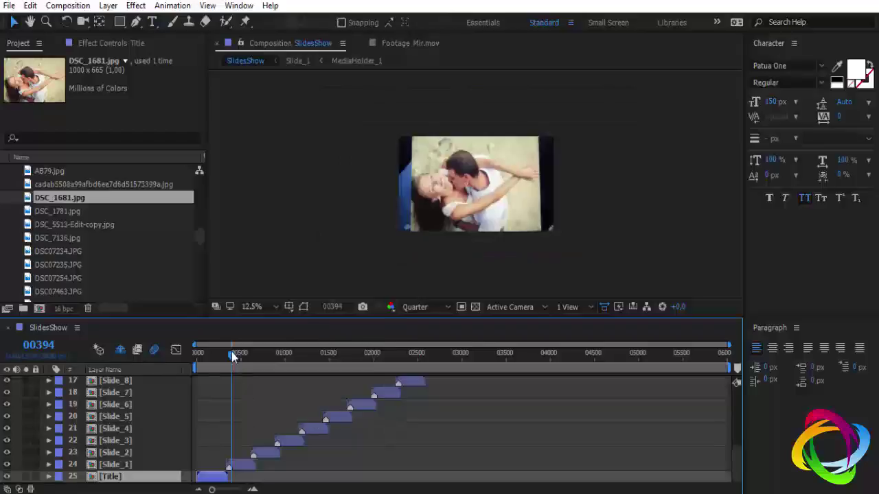
{"action": "left_click_drag", "start_coordinate": [232, 354], "coordinate": [242, 355]}
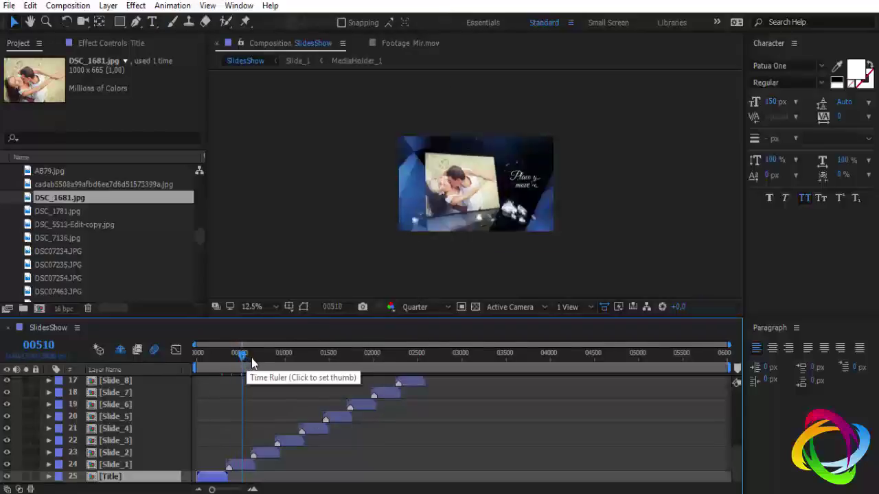
{"action": "key", "text": "period"}
- Open the MediaHolder_2 composition from the Project panel
{"action": "scroll", "coordinate": [470, 179], "scroll_direction": "up", "scroll_amount": 2}
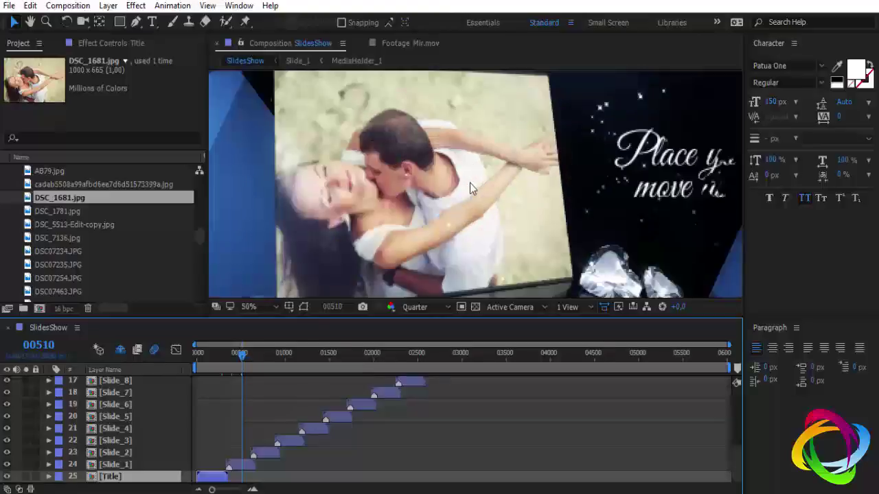
{"action": "scroll", "coordinate": [469, 182], "scroll_direction": "down", "scroll_amount": 2}
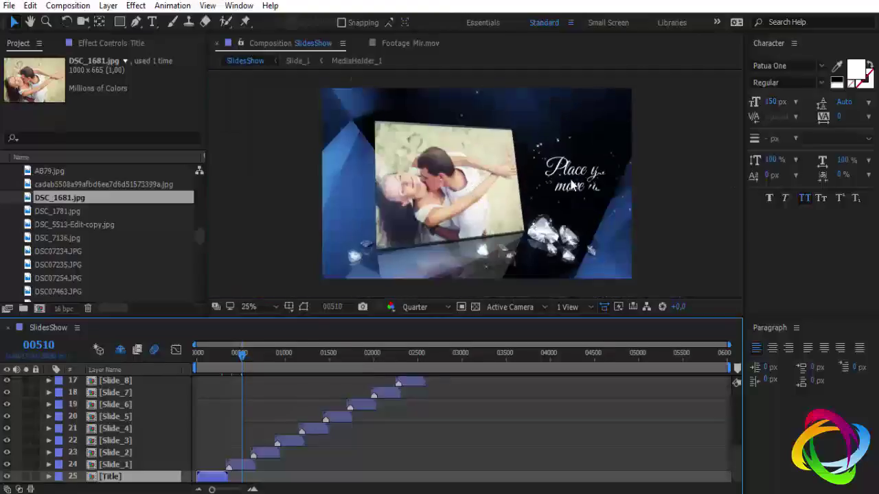
{"action": "scroll", "coordinate": [128, 244], "scroll_direction": "up", "scroll_amount": 10}
{"action": "scroll", "coordinate": [87, 217], "scroll_direction": "up", "scroll_amount": 5}
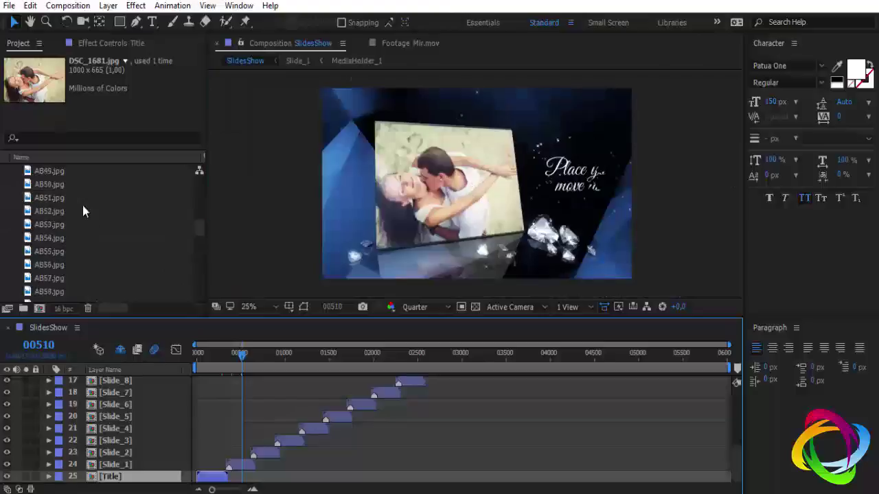
{"action": "scroll", "coordinate": [82, 205], "scroll_direction": "up", "scroll_amount": 5}
{"action": "scroll", "coordinate": [82, 206], "scroll_direction": "up", "scroll_amount": 5}
{"action": "scroll", "coordinate": [81, 196], "scroll_direction": "up", "scroll_amount": 5}
{"action": "scroll", "coordinate": [81, 184], "scroll_direction": "up", "scroll_amount": 3}
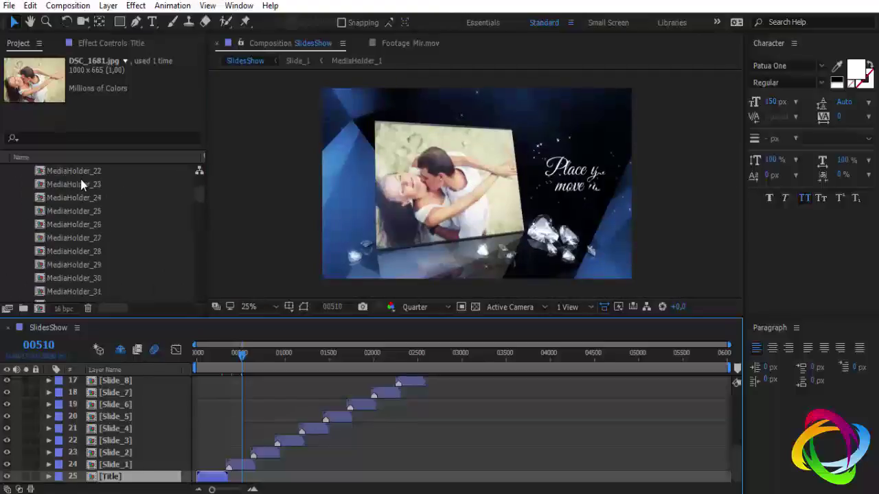
{"action": "scroll", "coordinate": [68, 206], "scroll_direction": "up", "scroll_amount": 5}
{"action": "scroll", "coordinate": [66, 197], "scroll_direction": "up", "scroll_amount": 5}
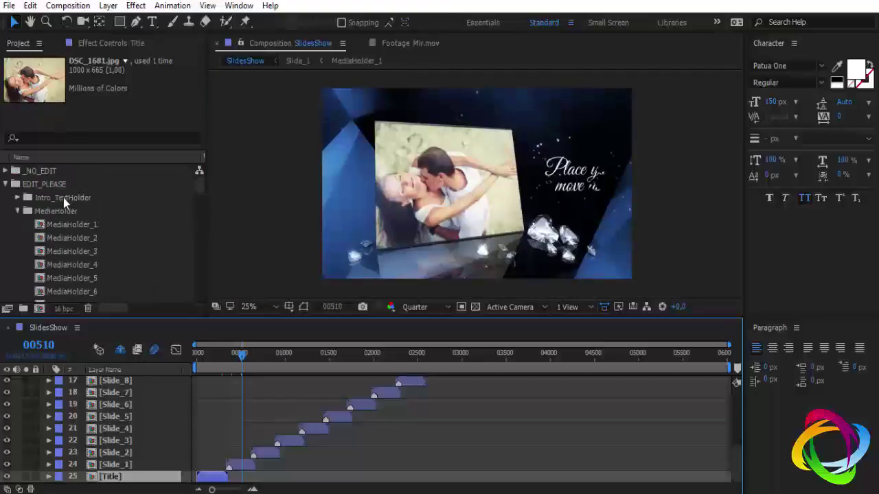
{"action": "double_click", "coordinate": [68, 239]}
{"action": "left_click", "coordinate": [545, 371]}
- Add DSC07254.JPG from the Project panel into the MediaHolder_2 timeline
{"action": "scroll", "coordinate": [61, 234], "scroll_direction": "down", "scroll_amount": 3}
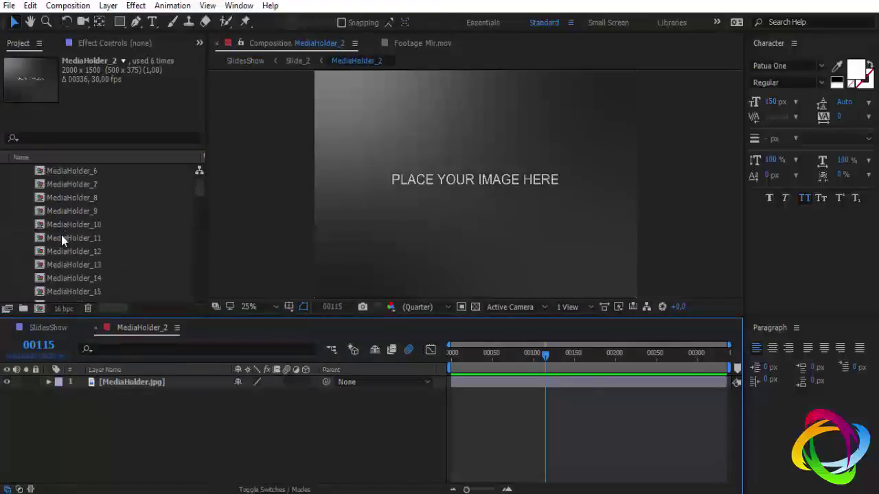
{"action": "scroll", "coordinate": [61, 238], "scroll_direction": "down", "scroll_amount": 5}
{"action": "scroll", "coordinate": [58, 256], "scroll_direction": "down", "scroll_amount": 5}
{"action": "scroll", "coordinate": [66, 268], "scroll_direction": "down", "scroll_amount": 5}
{"action": "scroll", "coordinate": [68, 274], "scroll_direction": "down", "scroll_amount": 5}
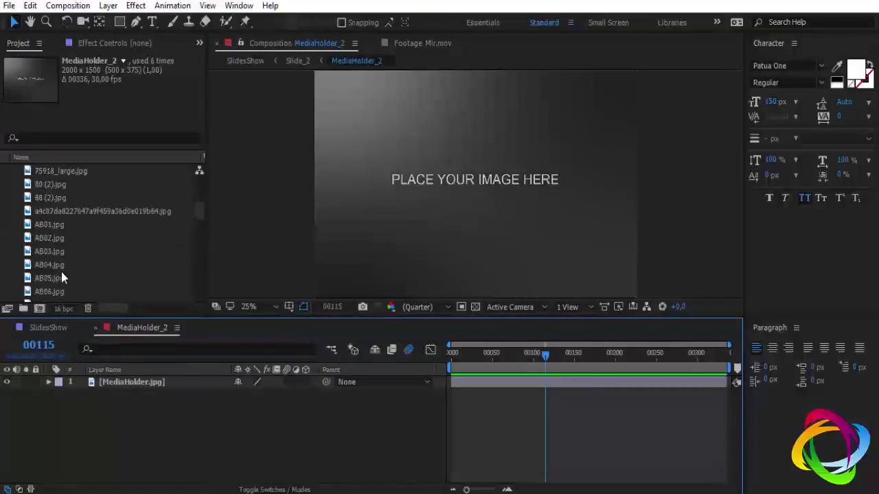
{"action": "scroll", "coordinate": [61, 273], "scroll_direction": "down", "scroll_amount": 5}
{"action": "scroll", "coordinate": [51, 267], "scroll_direction": "down", "scroll_amount": 5}
{"action": "scroll", "coordinate": [40, 263], "scroll_direction": "down", "scroll_amount": 5}
{"action": "scroll", "coordinate": [38, 266], "scroll_direction": "down", "scroll_amount": 5}
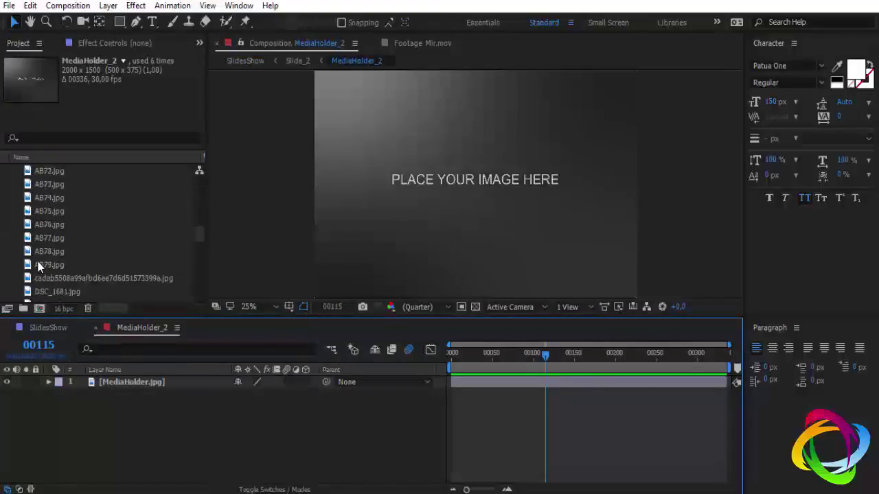
{"action": "scroll", "coordinate": [39, 267], "scroll_direction": "down", "scroll_amount": 3}
{"action": "left_click", "coordinate": [44, 252]}
{"action": "left_click_drag", "start_coordinate": [52, 251], "coordinate": [103, 393]}
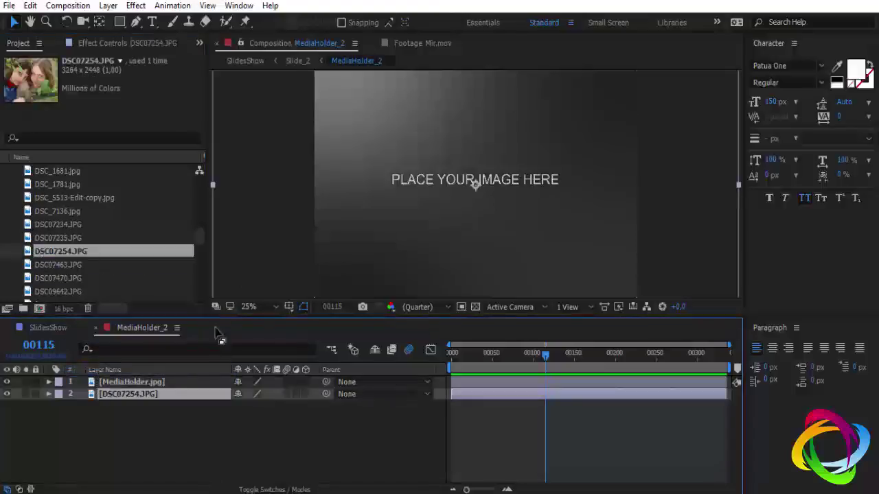
- Move the DSC07254 layer above the placeholder, scale it to 71%, and close MediaHolder_2
{"action": "key", "text": "comma"}
{"action": "key", "text": "comma"}
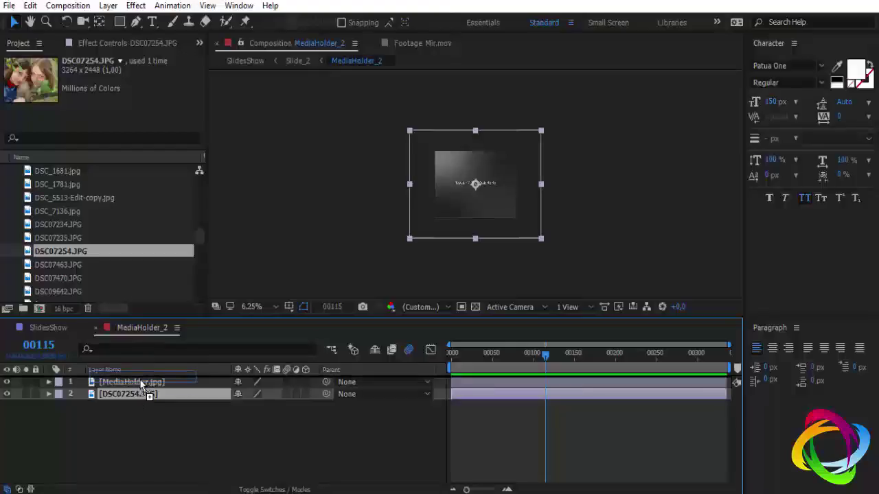
{"action": "left_click_drag", "start_coordinate": [137, 403], "coordinate": [144, 376]}
{"action": "key", "text": "s"}
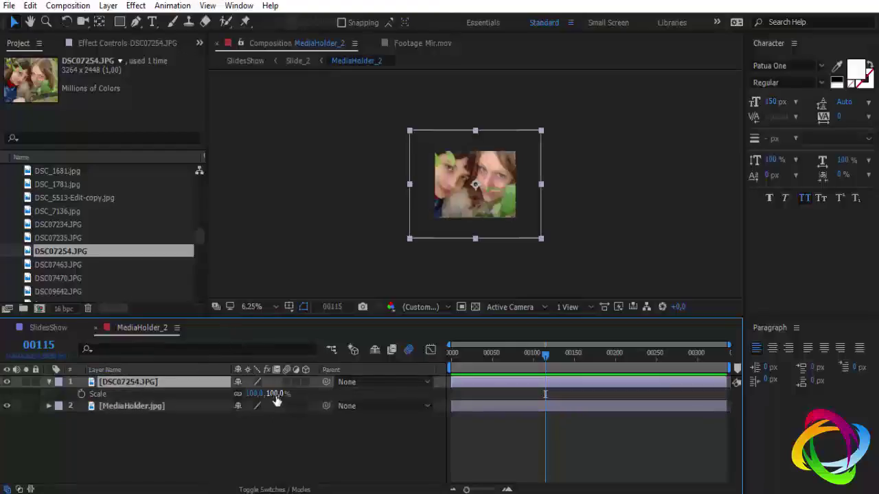
{"action": "left_click_drag", "start_coordinate": [255, 394], "coordinate": [227, 394]}
{"action": "scroll", "coordinate": [459, 213], "scroll_direction": "up", "scroll_amount": 1}
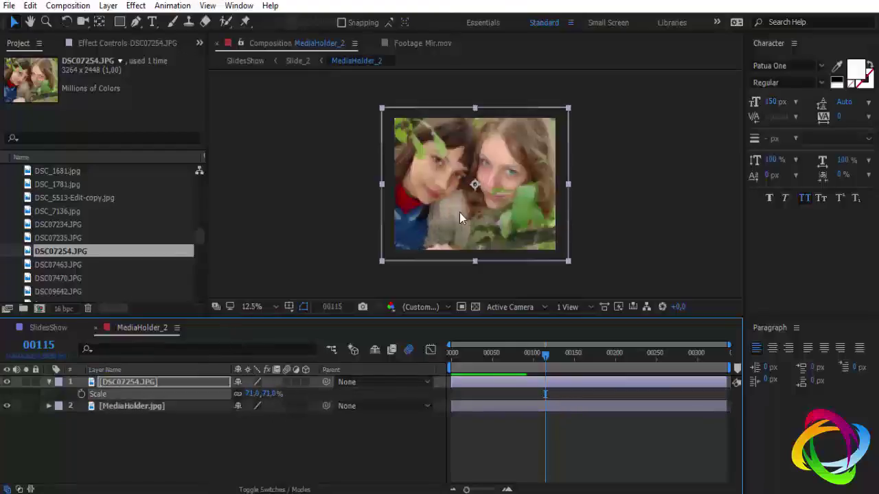
{"action": "left_click", "coordinate": [97, 328]}
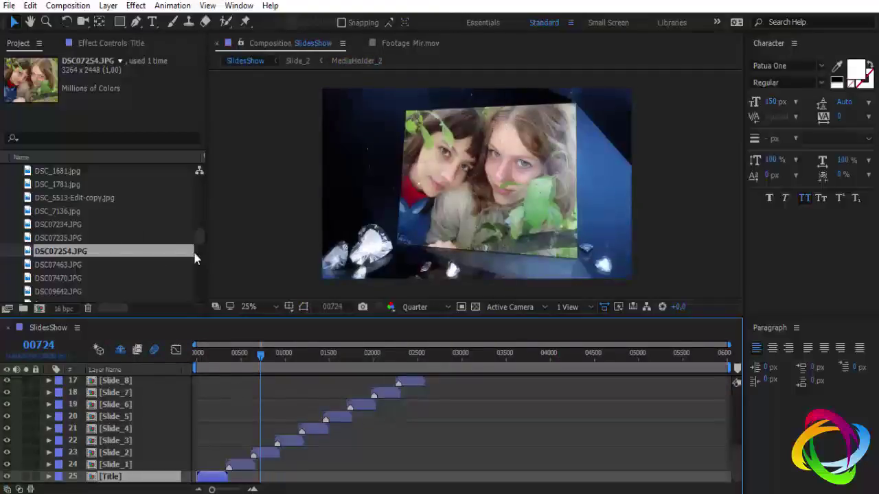
- Collapse the MediaHolder folder and expand the TextHolder folder to preview TextHolder_1
{"action": "scroll", "coordinate": [53, 214], "scroll_direction": "up", "scroll_amount": 10}
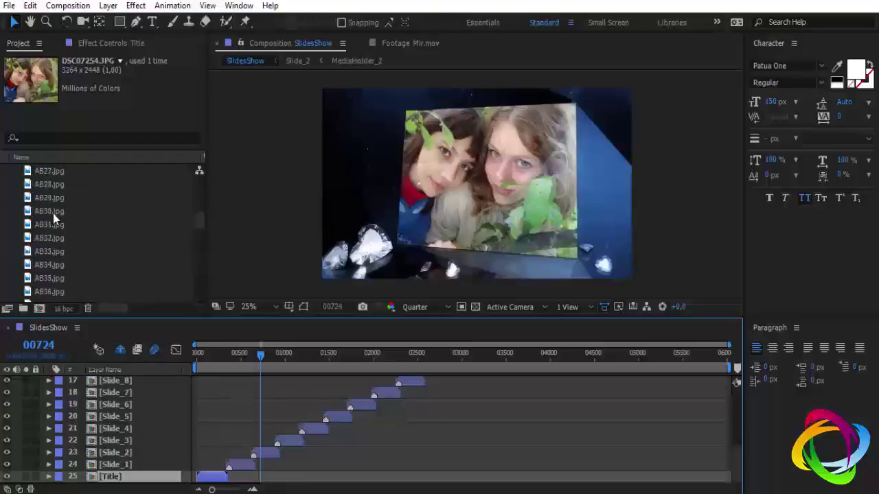
{"action": "scroll", "coordinate": [53, 213], "scroll_direction": "up", "scroll_amount": 3}
{"action": "scroll", "coordinate": [53, 213], "scroll_direction": "up", "scroll_amount": 3}
{"action": "scroll", "coordinate": [53, 213], "scroll_direction": "up", "scroll_amount": 3}
{"action": "scroll", "coordinate": [53, 214], "scroll_direction": "up", "scroll_amount": 4}
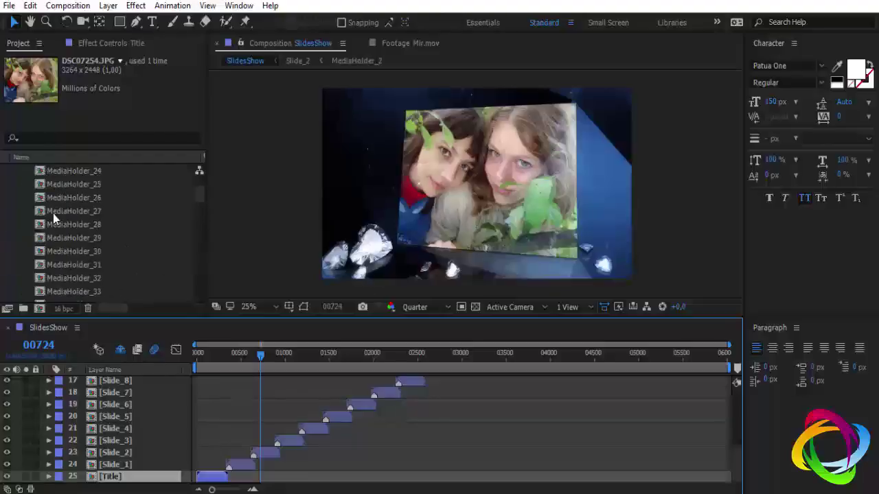
{"action": "scroll", "coordinate": [59, 223], "scroll_direction": "up", "scroll_amount": 2}
{"action": "scroll", "coordinate": [59, 223], "scroll_direction": "up", "scroll_amount": 5}
{"action": "scroll", "coordinate": [59, 223], "scroll_direction": "up", "scroll_amount": 5}
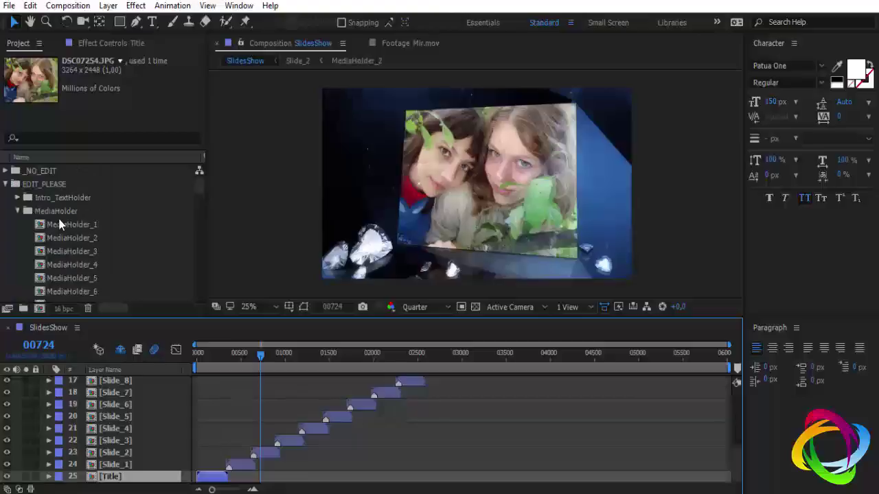
{"action": "left_click", "coordinate": [17, 212]}
{"action": "left_click", "coordinate": [23, 224]}
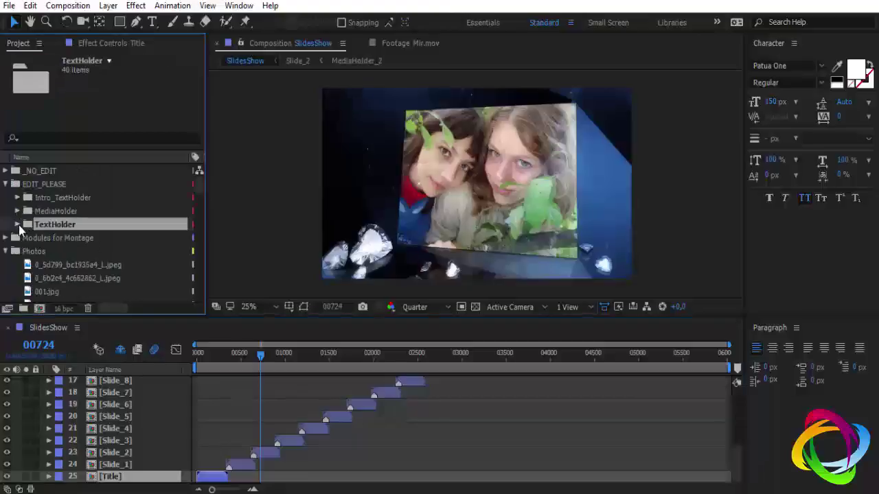
{"action": "left_click", "coordinate": [18, 224]}
{"action": "left_click", "coordinate": [68, 184]}
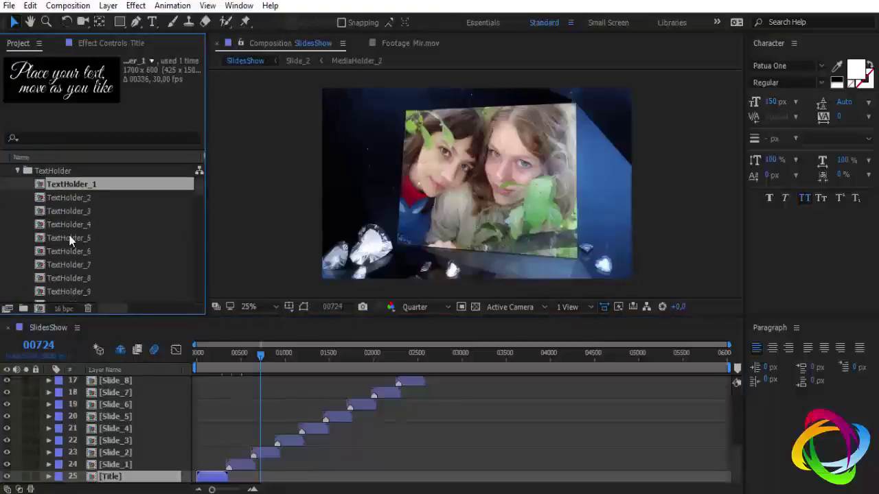
- Open TextHolder_1 and change its first text line to 'Photoembranco'
{"action": "scroll", "coordinate": [61, 249], "scroll_direction": "down", "scroll_amount": 4}
{"action": "scroll", "coordinate": [62, 250], "scroll_direction": "down", "scroll_amount": 4}
{"action": "scroll", "coordinate": [60, 250], "scroll_direction": "down", "scroll_amount": 7}
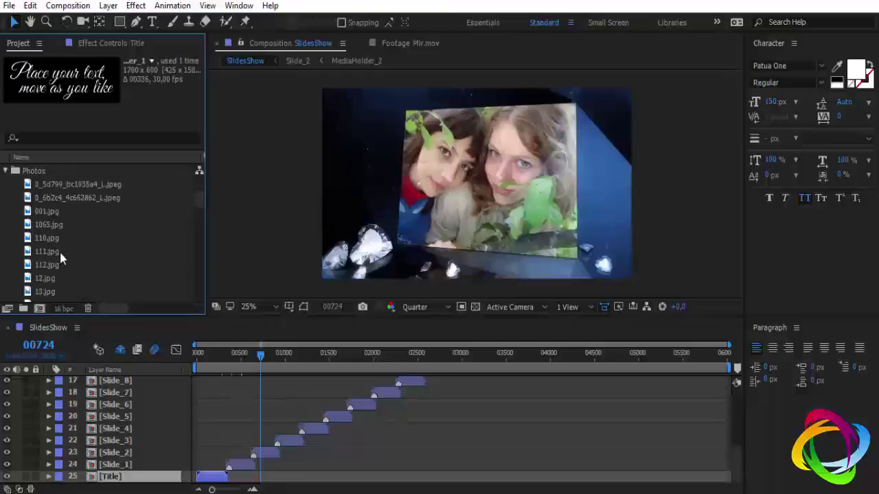
{"action": "scroll", "coordinate": [61, 250], "scroll_direction": "up", "scroll_amount": 2}
{"action": "scroll", "coordinate": [64, 234], "scroll_direction": "up", "scroll_amount": 3}
{"action": "scroll", "coordinate": [66, 234], "scroll_direction": "up", "scroll_amount": 4}
{"action": "scroll", "coordinate": [66, 235], "scroll_direction": "up", "scroll_amount": 3}
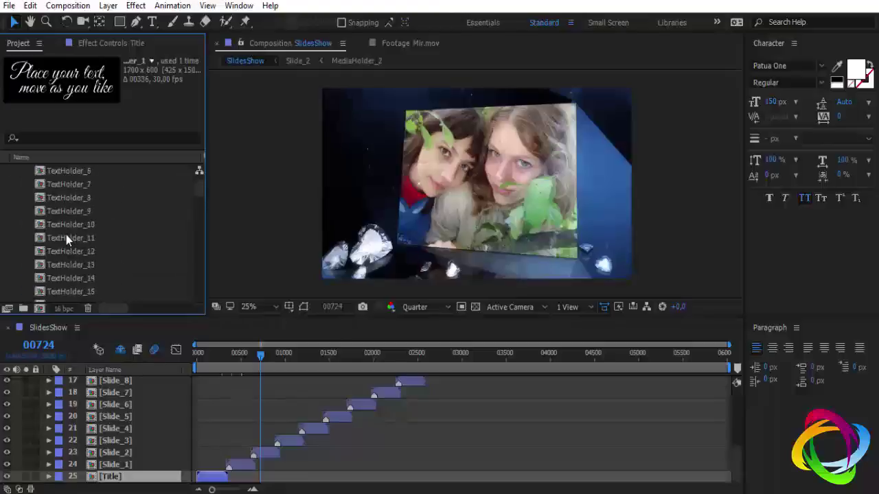
{"action": "scroll", "coordinate": [69, 228], "scroll_direction": "up", "scroll_amount": 3}
{"action": "double_click", "coordinate": [76, 182]}
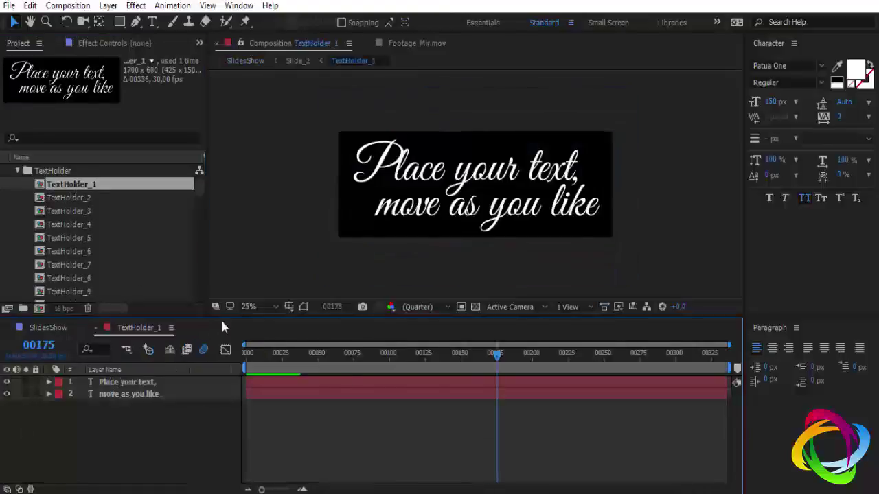
{"action": "left_click", "coordinate": [382, 353]}
{"action": "double_click", "coordinate": [126, 382]}
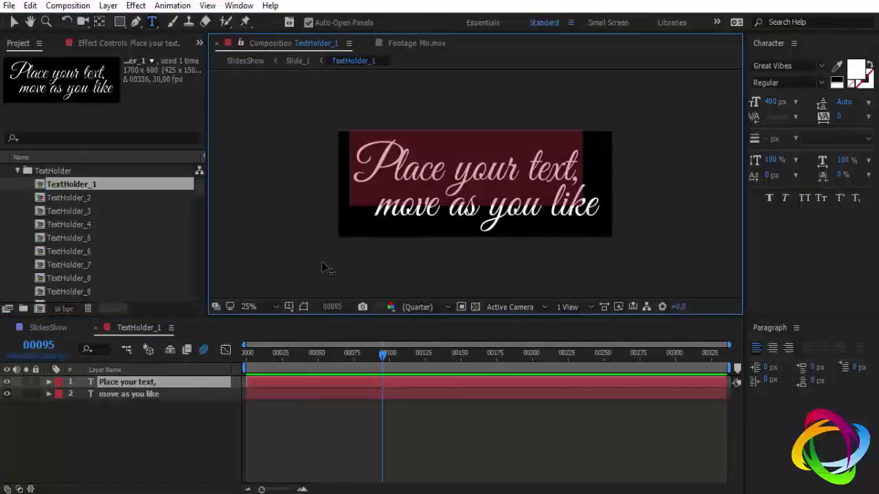
{"action": "type", "text": "Photoemb"}
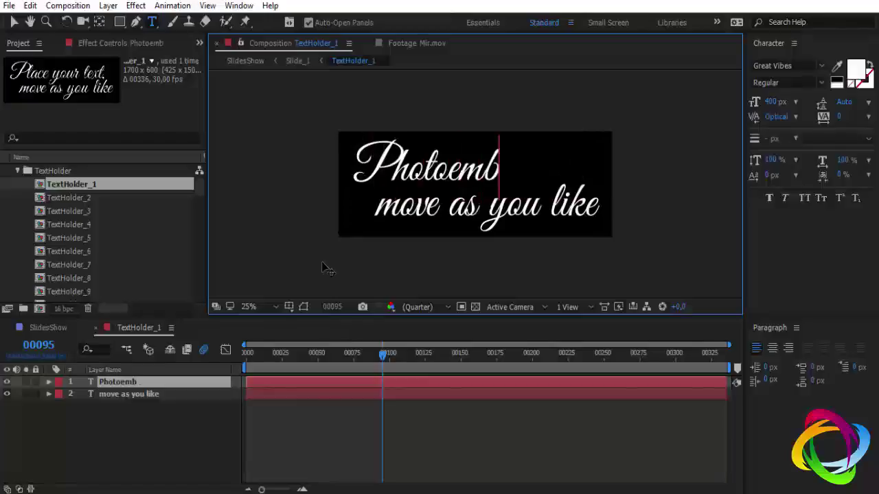
{"action": "type", "text": "ranco"}
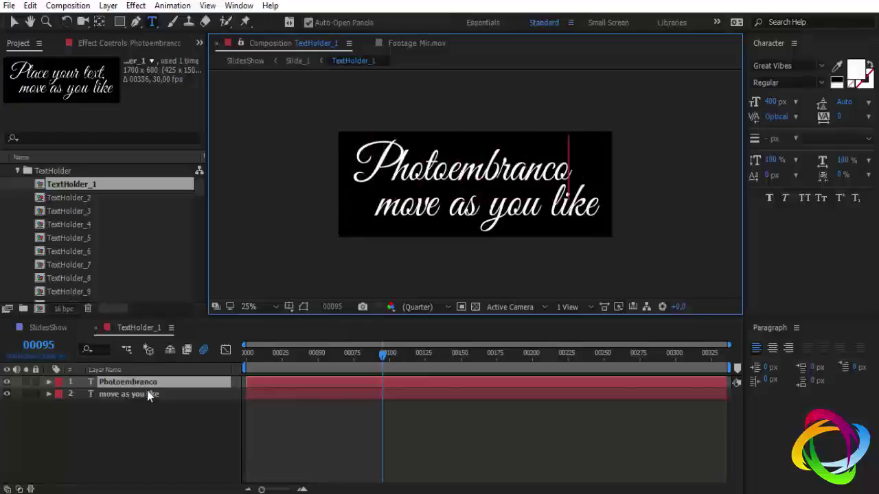
- Change the second text line to 'Tutoriais', fixing the typo, and close TextHolder_1
{"action": "left_click", "coordinate": [145, 392]}
{"action": "type", "text": "T"}
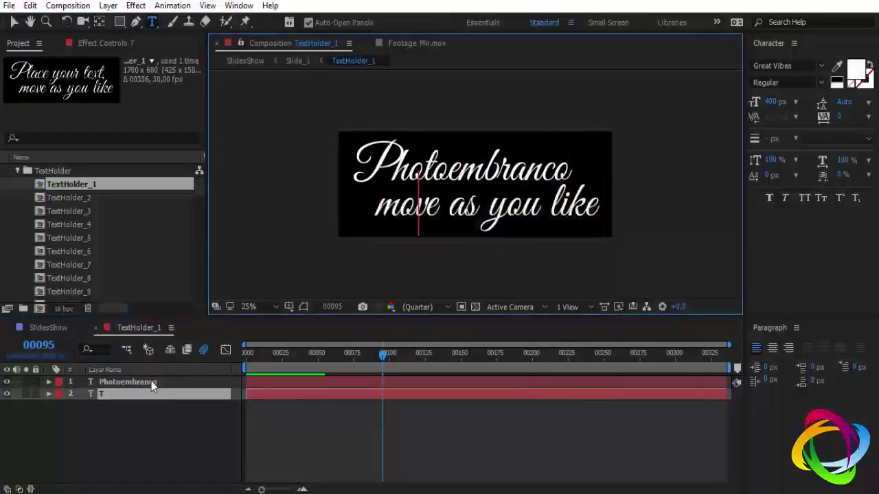
{"action": "type", "text": "utori"}
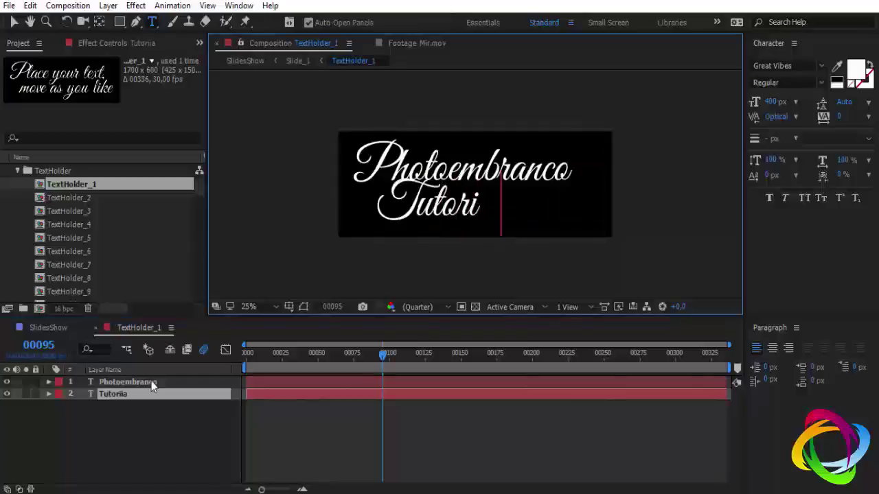
{"action": "type", "text": "ias"}
{"action": "key", "text": "BackSpace"}
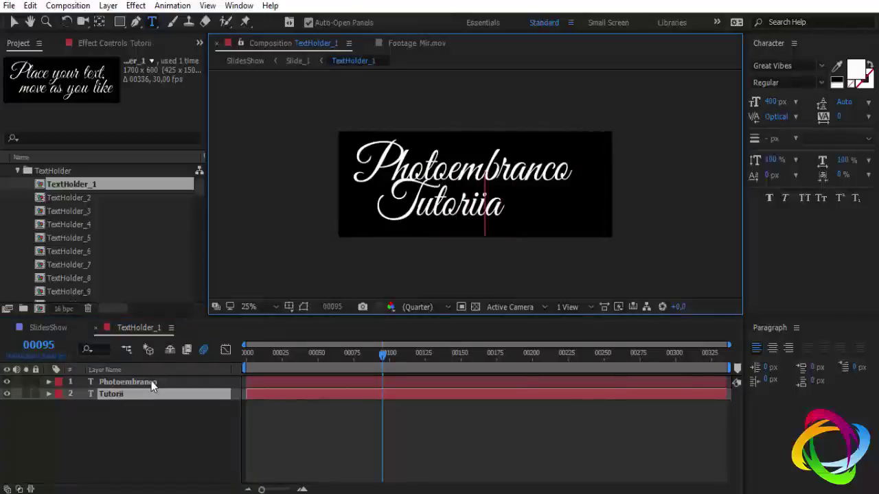
{"action": "key", "text": "BackSpace"}
{"action": "key", "text": "BackSpace"}
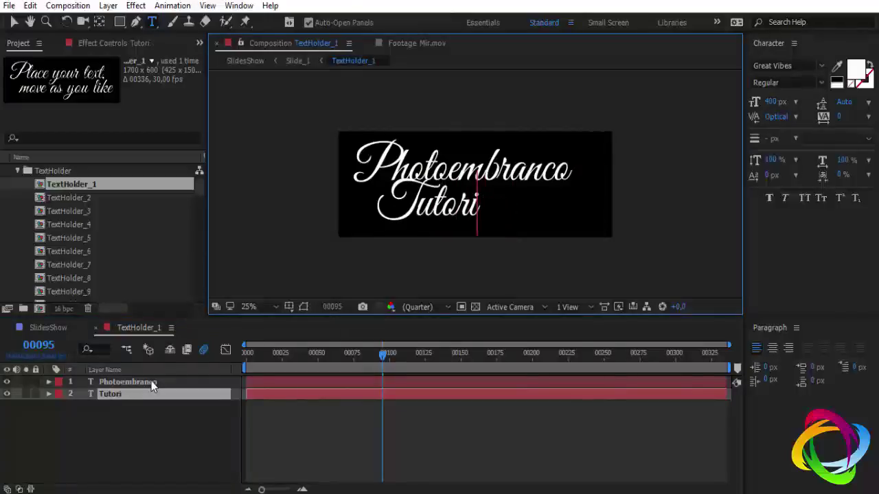
{"action": "type", "text": "ais"}
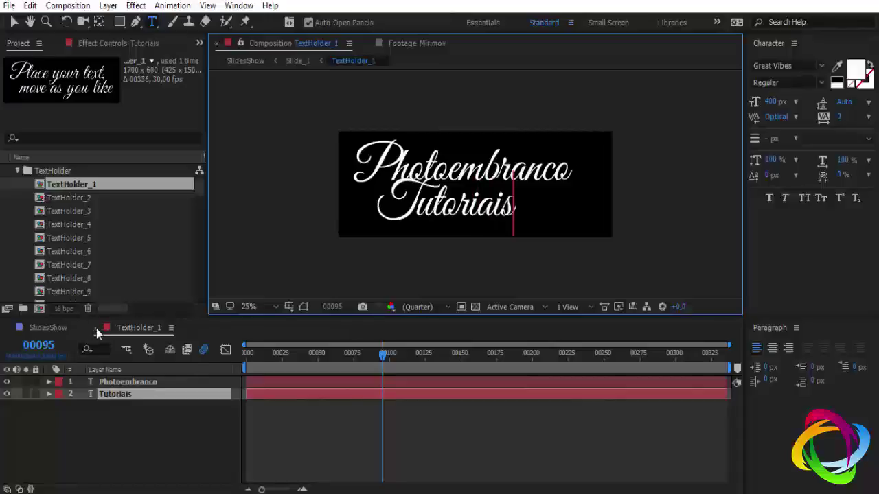
{"action": "left_click", "coordinate": [95, 328]}
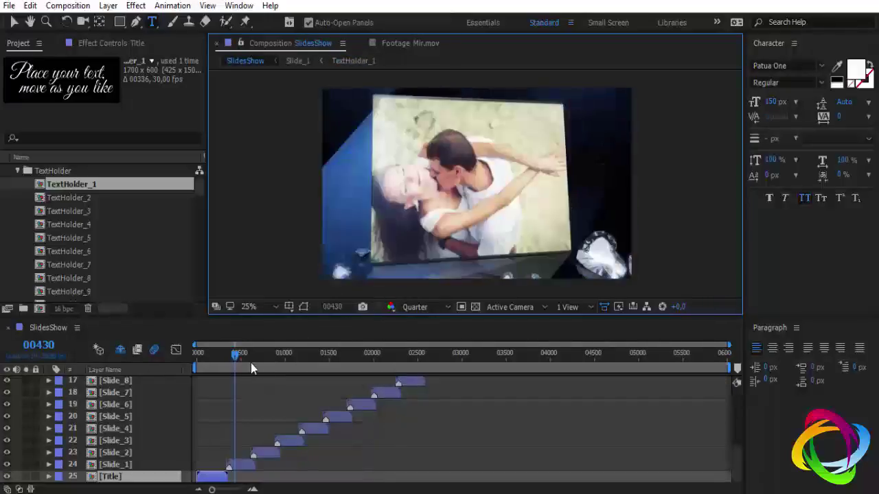
- Select TextHolder_2, then collapse the TextHolder and Photos folders
{"action": "left_click", "coordinate": [248, 363]}
{"action": "left_click", "coordinate": [71, 202]}
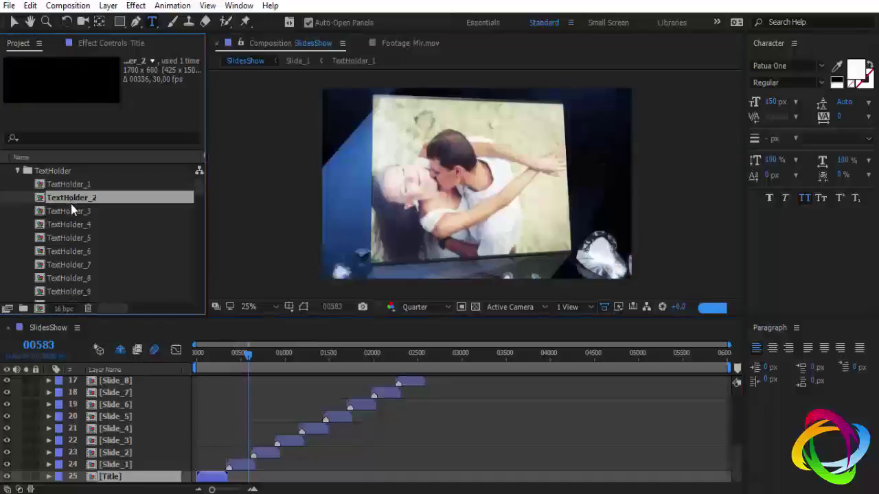
{"action": "scroll", "coordinate": [71, 204], "scroll_direction": "down", "scroll_amount": 3}
{"action": "scroll", "coordinate": [81, 263], "scroll_direction": "up", "scroll_amount": 6}
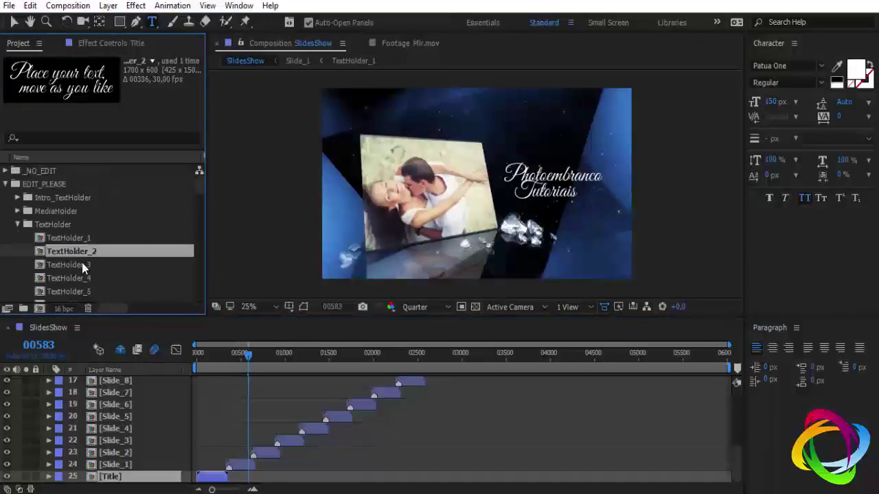
{"action": "left_click", "coordinate": [17, 224]}
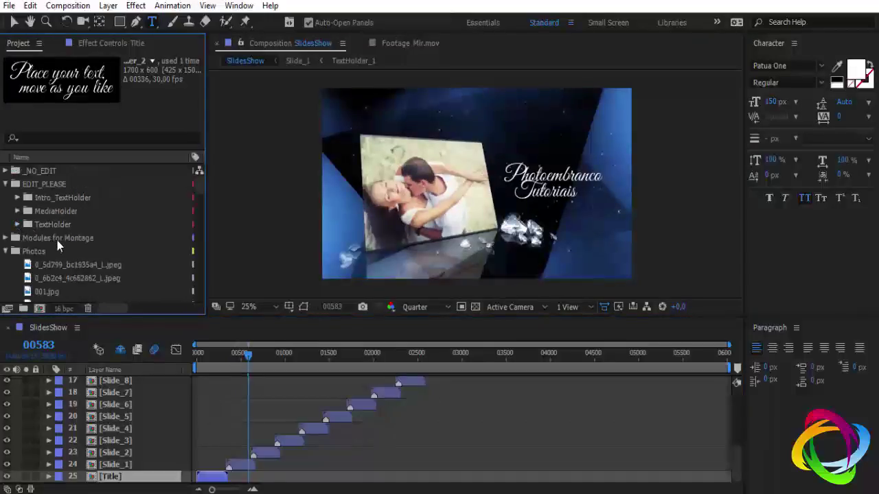
{"action": "left_click", "coordinate": [6, 251]}
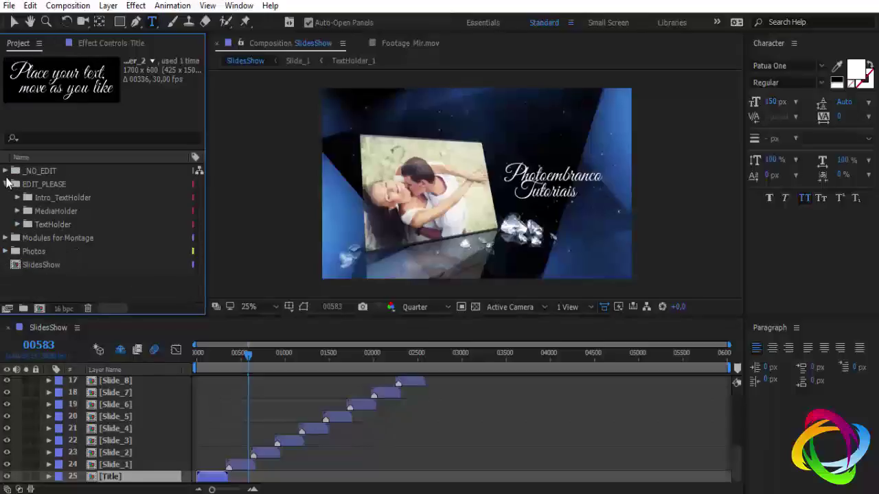
- Select the Control layer, collapse the _NO_EDIT and EDIT_PLEASE folders, and select SlidesShow
{"action": "left_click", "coordinate": [6, 170]}
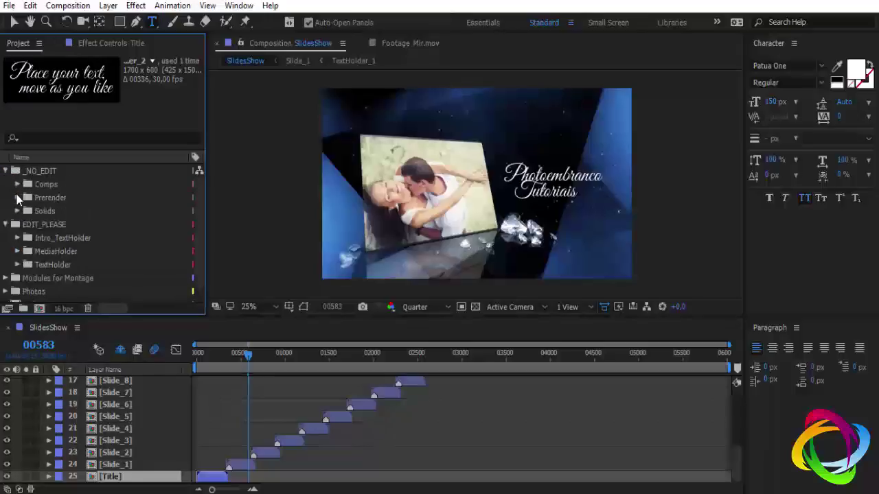
{"action": "scroll", "coordinate": [286, 408], "scroll_direction": "up", "scroll_amount": 5}
{"action": "left_click", "coordinate": [273, 383]}
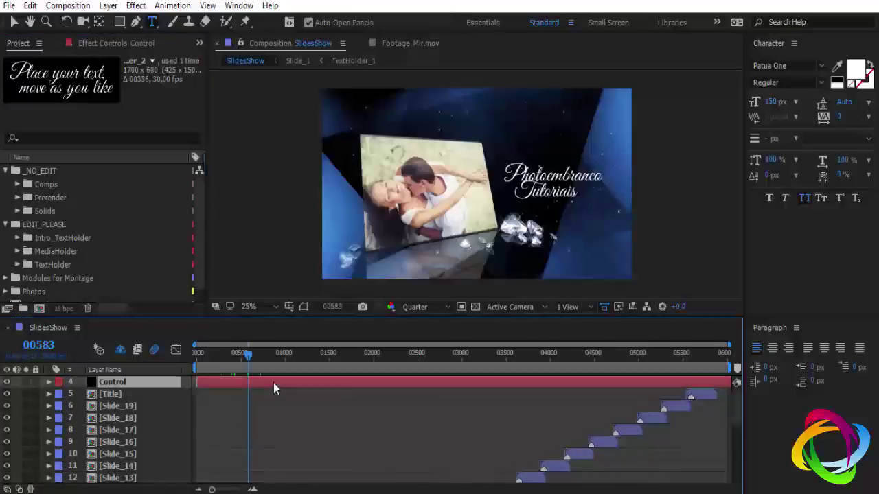
{"action": "left_click", "coordinate": [5, 170]}
{"action": "left_click", "coordinate": [6, 184]}
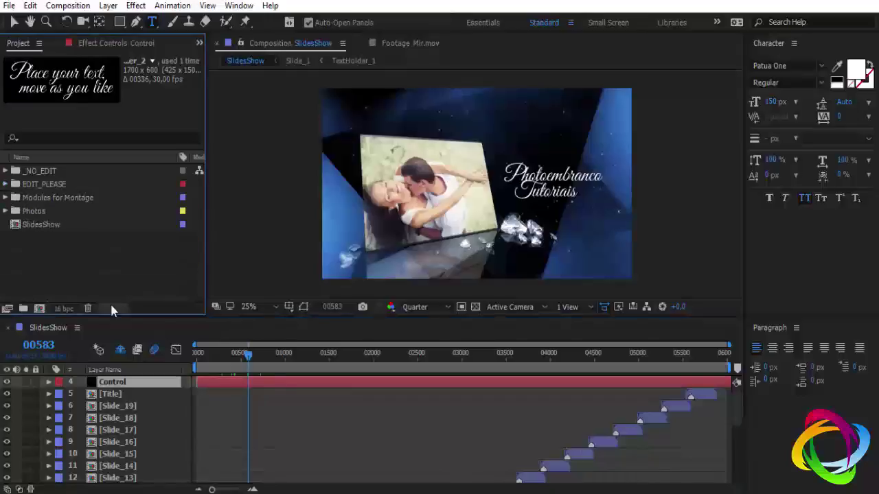
{"action": "left_click", "coordinate": [48, 334]}
{"action": "left_click", "coordinate": [41, 225]}
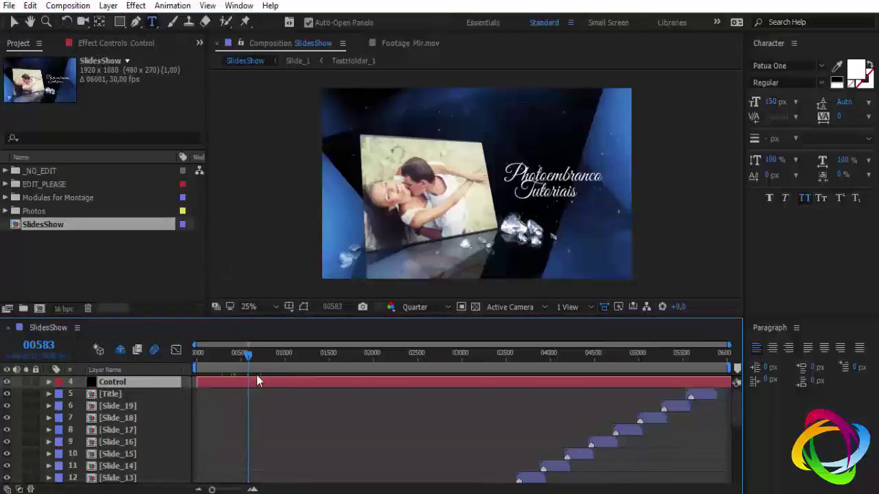
- Show the Control layer's colour effects at an earlier frame and open the ThemeColor picker
{"action": "left_click", "coordinate": [113, 45]}
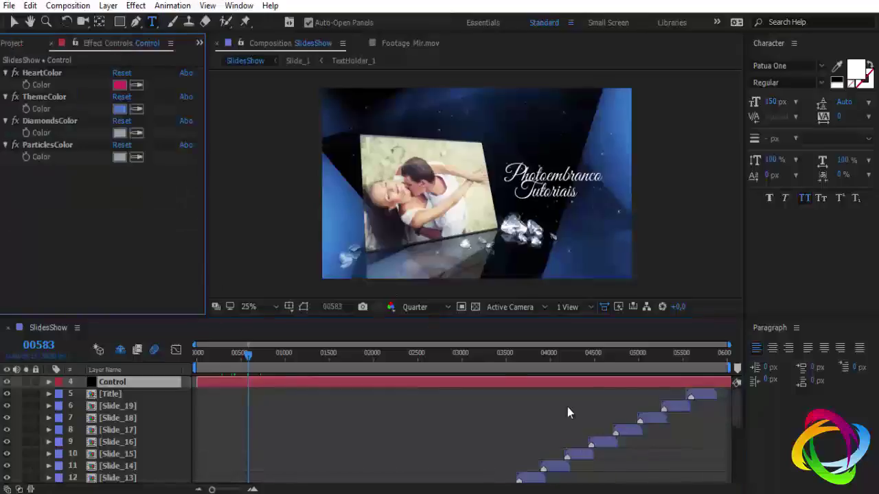
{"action": "scroll", "coordinate": [376, 433], "scroll_direction": "down", "scroll_amount": 4}
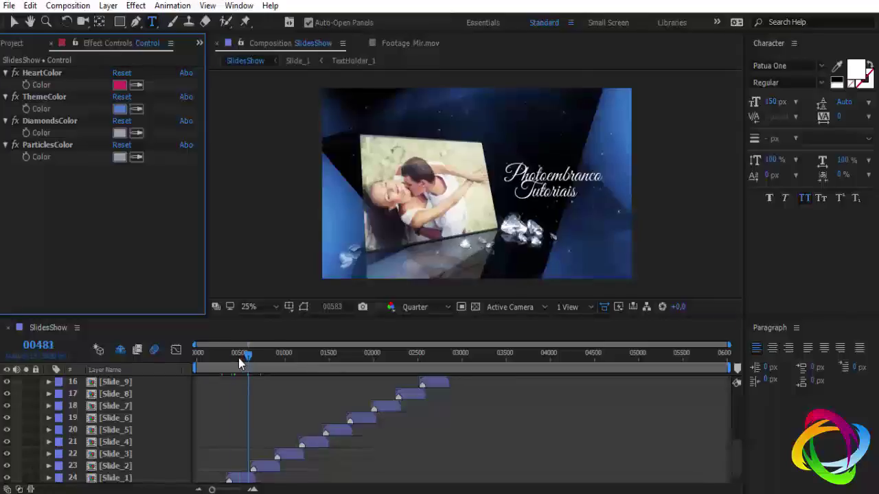
{"action": "mouse_move", "coordinate": [238, 358]}
{"action": "left_mouse_down"}
{"action": "mouse_move", "coordinate": [230, 361]}
{"action": "mouse_move", "coordinate": [246, 362]}
{"action": "left_mouse_up"}
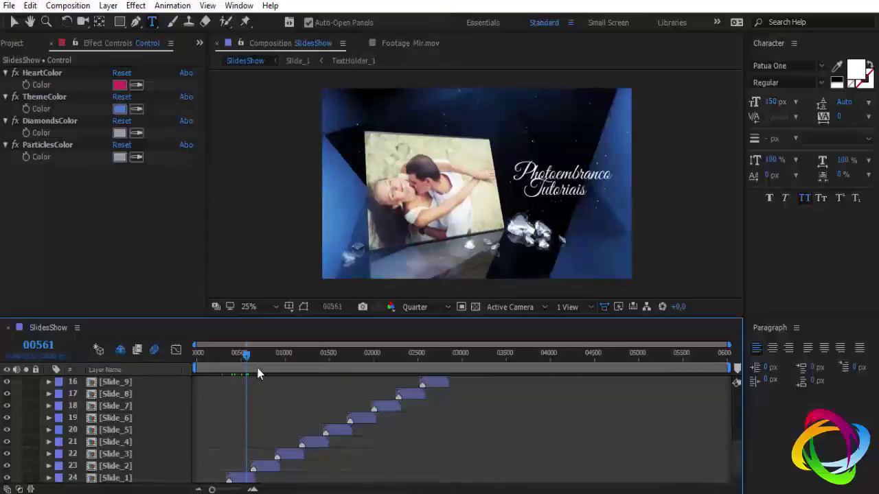
{"action": "left_click", "coordinate": [120, 118]}
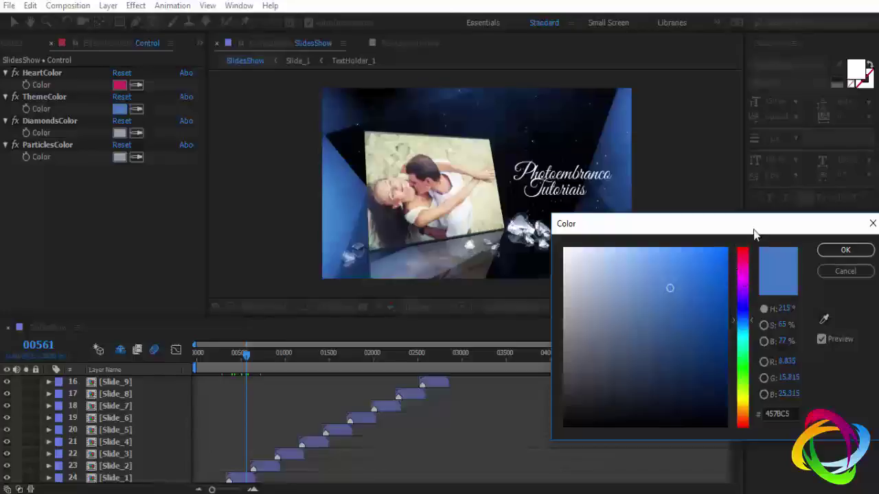
- Try magenta, green and red theme hues in the Color picker
{"action": "left_click", "coordinate": [741, 276]}
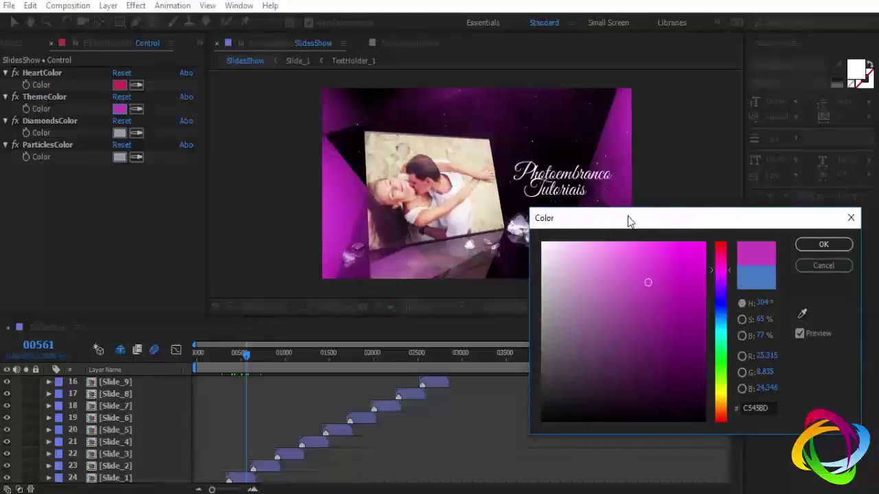
{"action": "left_click_drag", "start_coordinate": [629, 220], "coordinate": [680, 242]}
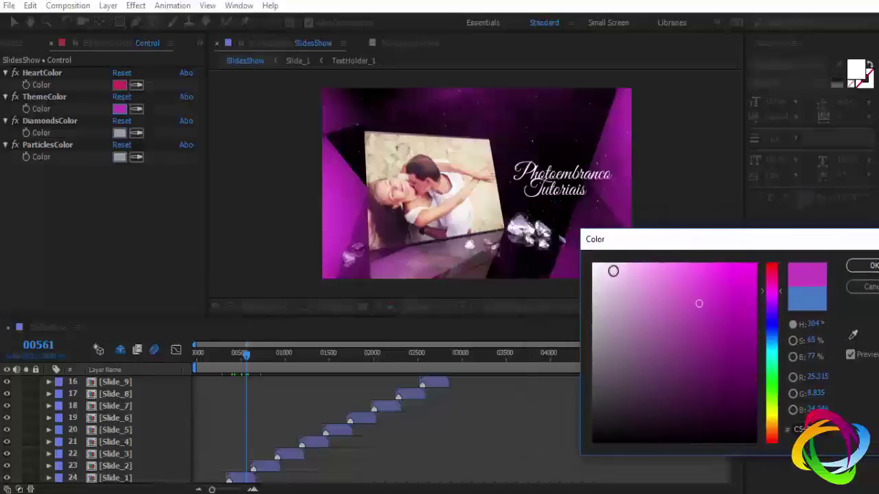
{"action": "left_click", "coordinate": [771, 386]}
{"action": "left_click", "coordinate": [745, 288]}
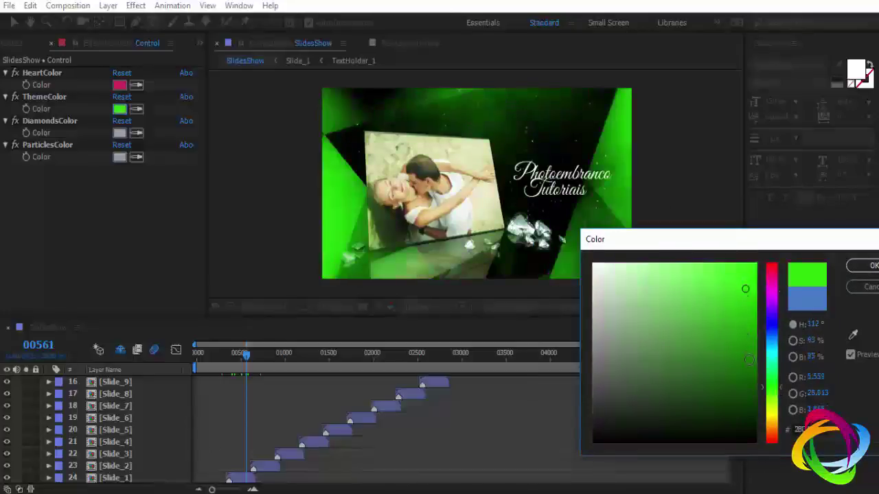
{"action": "left_click", "coordinate": [752, 288]}
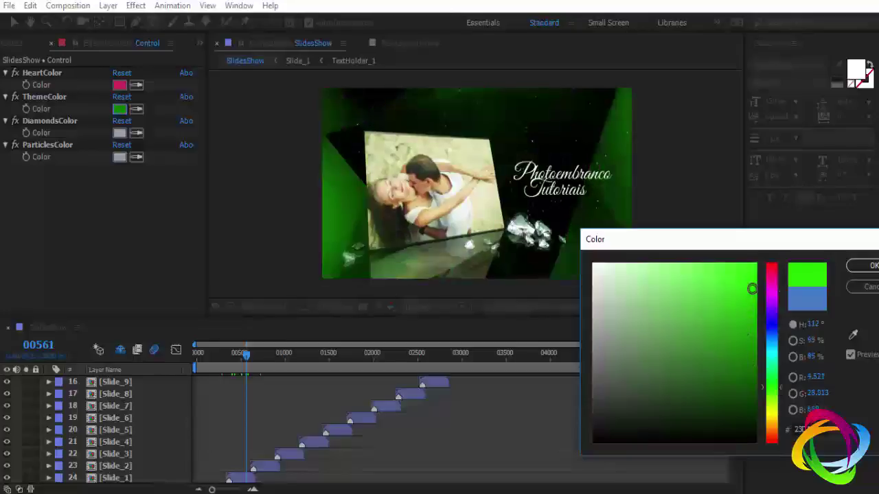
{"action": "left_click", "coordinate": [769, 302]}
{"action": "left_click", "coordinate": [772, 272]}
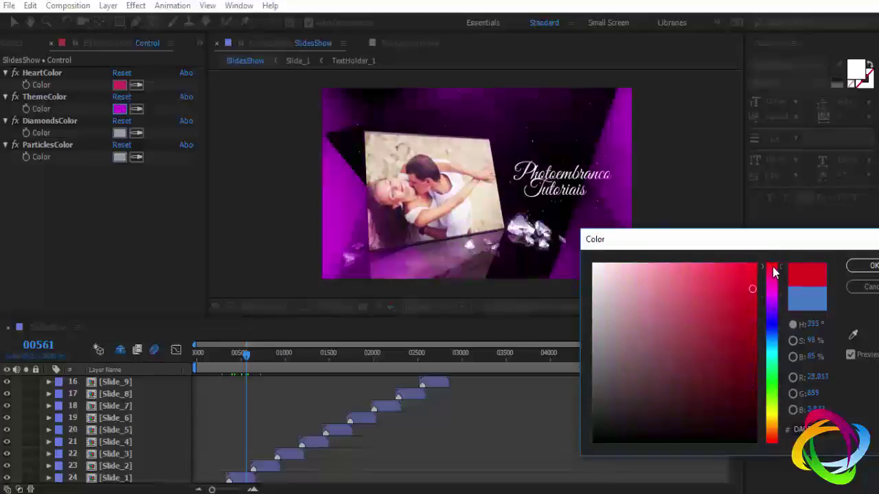
- Settle on a fully saturated bright yellow ThemeColor and accept it
{"action": "left_click", "coordinate": [773, 420]}
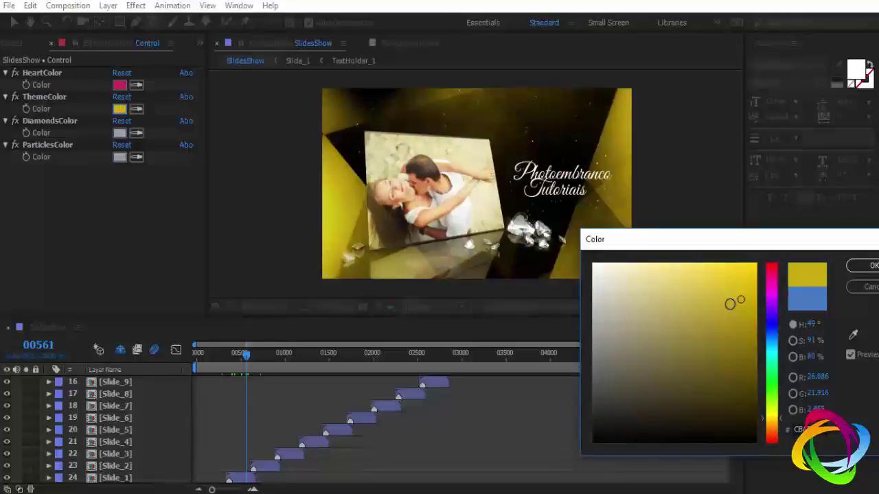
{"action": "left_click", "coordinate": [773, 386]}
{"action": "left_click", "coordinate": [774, 300]}
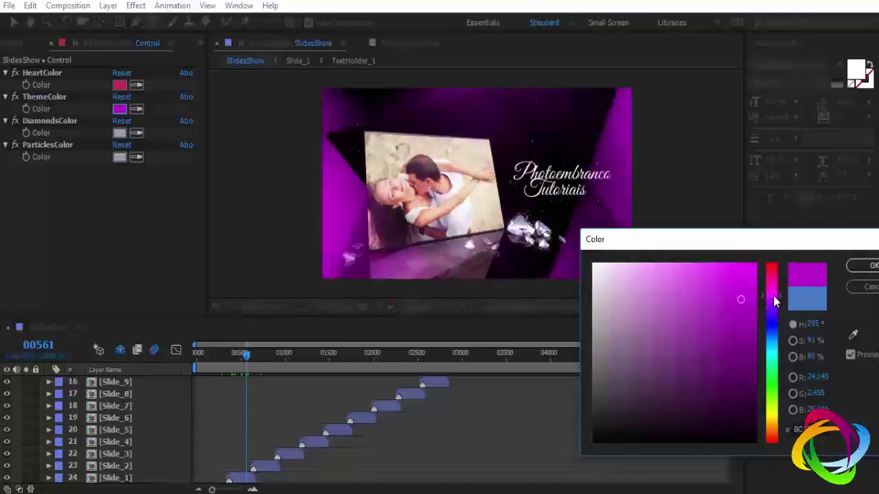
{"action": "mouse_move", "coordinate": [773, 298]}
{"action": "left_mouse_down"}
{"action": "mouse_move", "coordinate": [772, 274]}
{"action": "mouse_move", "coordinate": [772, 324]}
{"action": "left_mouse_up"}
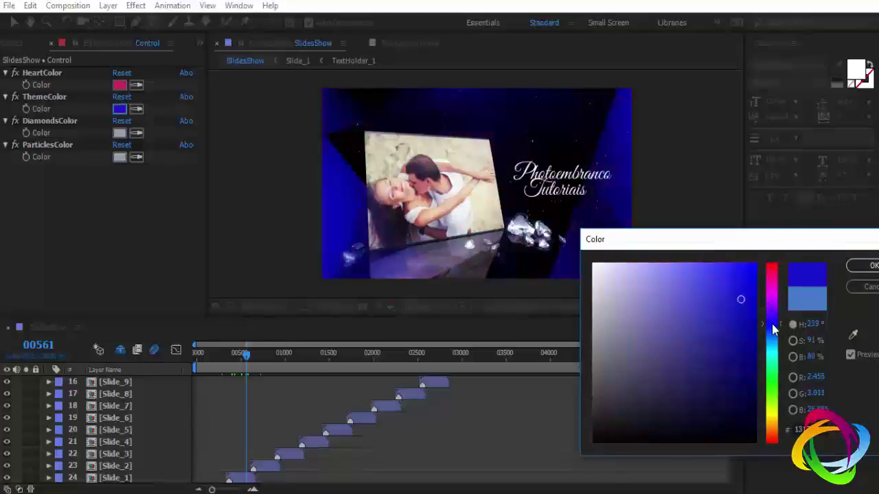
{"action": "left_click_drag", "start_coordinate": [770, 369], "coordinate": [775, 415]}
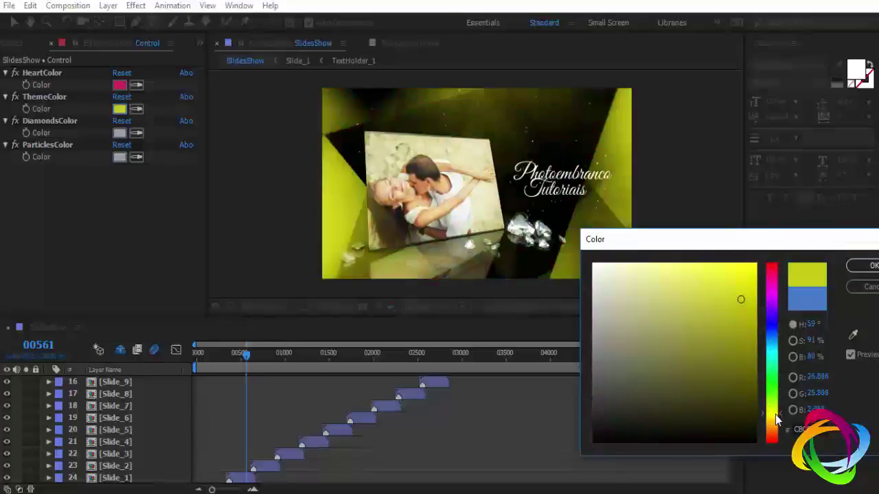
{"action": "left_click_drag", "start_coordinate": [747, 277], "coordinate": [756, 264]}
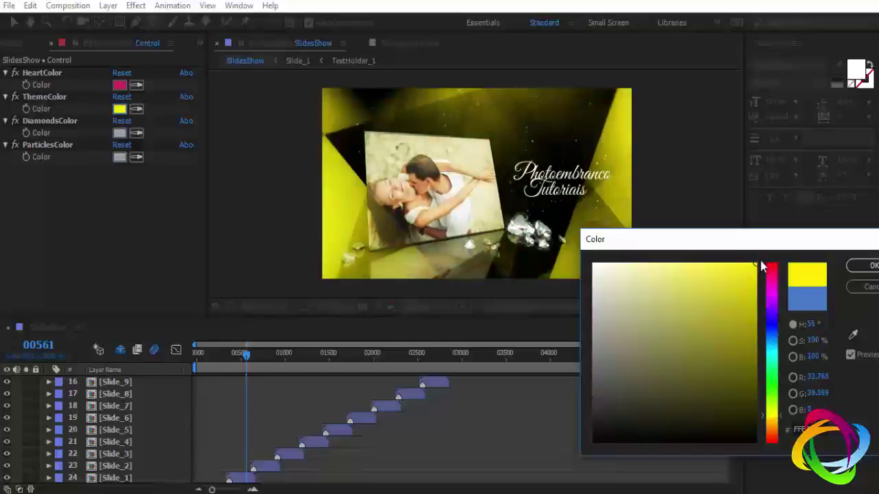
{"action": "left_click", "coordinate": [867, 266]}
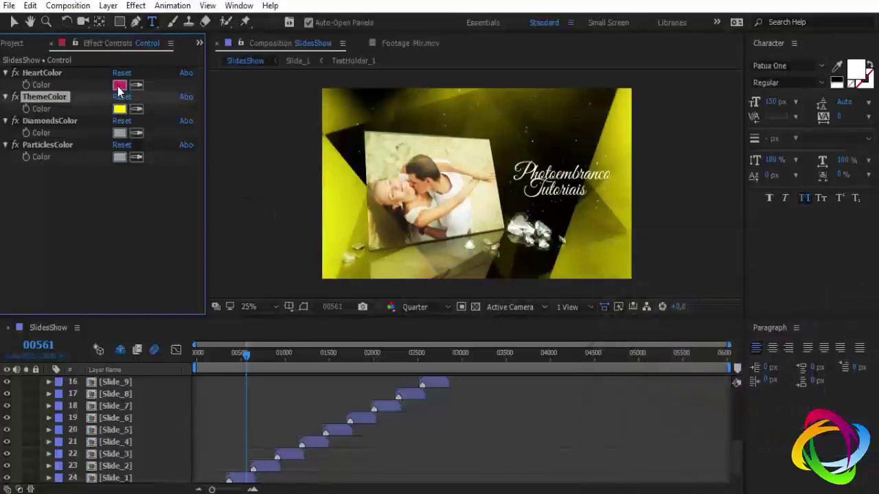
- Try light pink and green HeartColor shades, then cancel to keep the original crimson
{"action": "left_click", "coordinate": [119, 85]}
{"action": "left_click", "coordinate": [608, 282]}
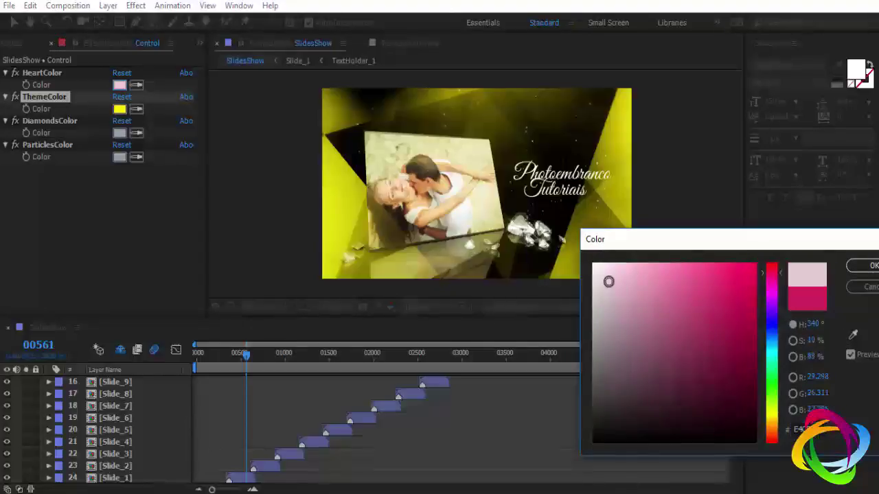
{"action": "left_click", "coordinate": [770, 383]}
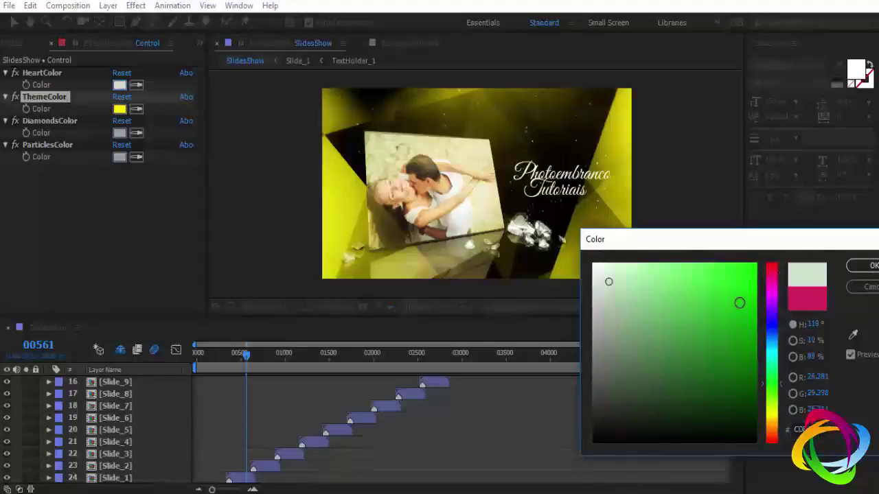
{"action": "left_click", "coordinate": [739, 303]}
{"action": "left_click", "coordinate": [868, 287]}
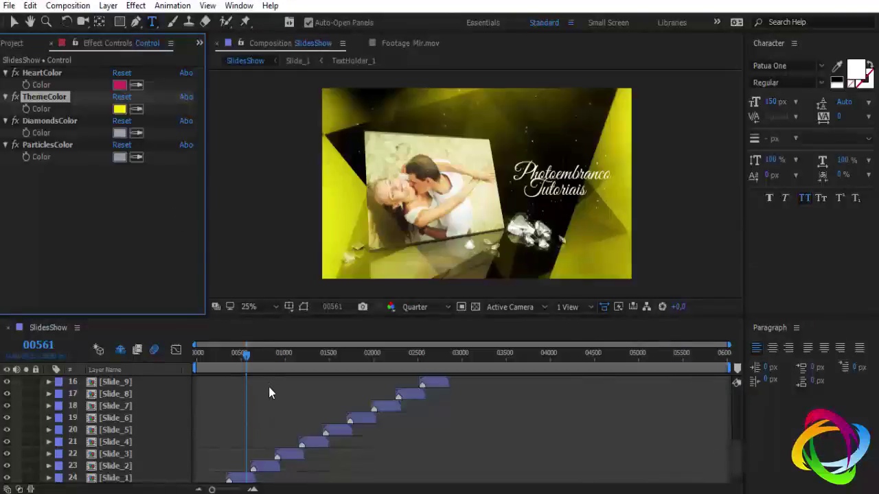
- On a later frame, set ThemeColor to a deeper pink-magenta shade
{"action": "left_click", "coordinate": [265, 359]}
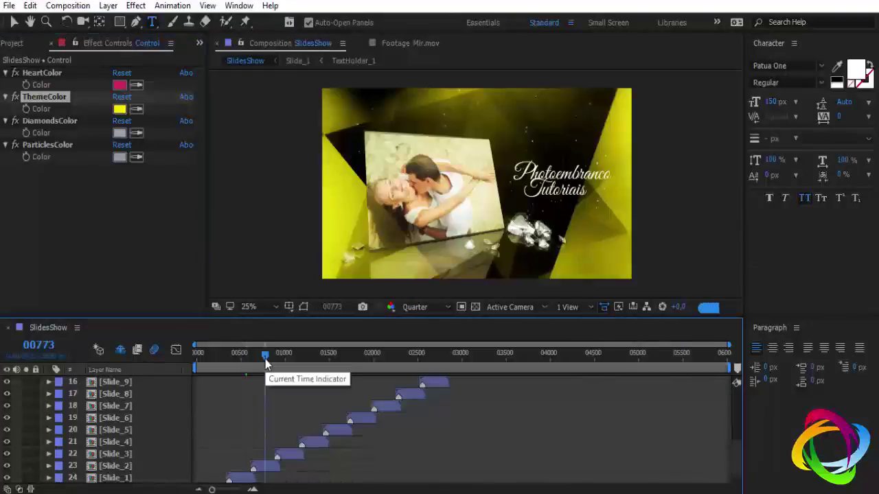
{"action": "left_click", "coordinate": [119, 110]}
{"action": "left_click", "coordinate": [770, 295]}
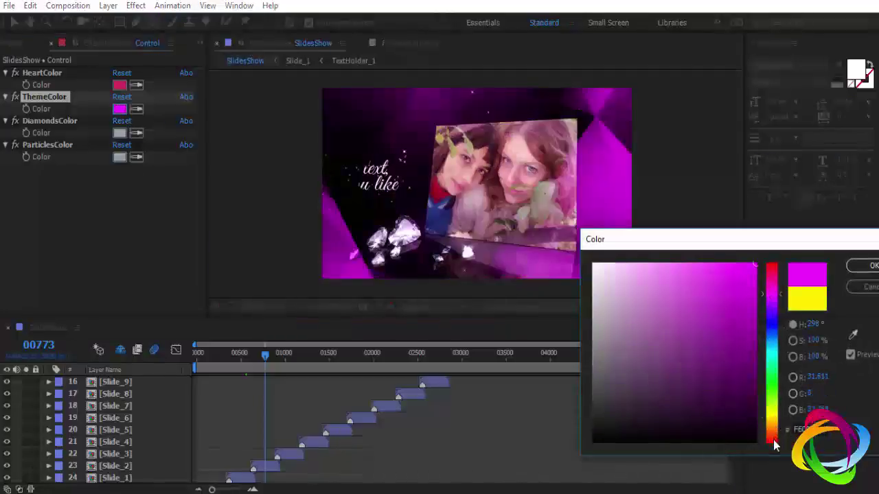
{"action": "left_click", "coordinate": [771, 439]}
{"action": "left_click", "coordinate": [773, 290]}
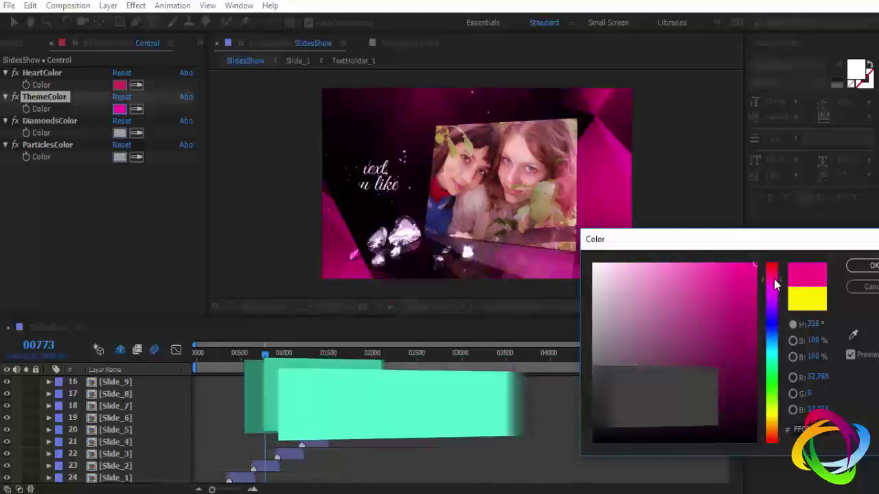
{"action": "left_click", "coordinate": [751, 284]}
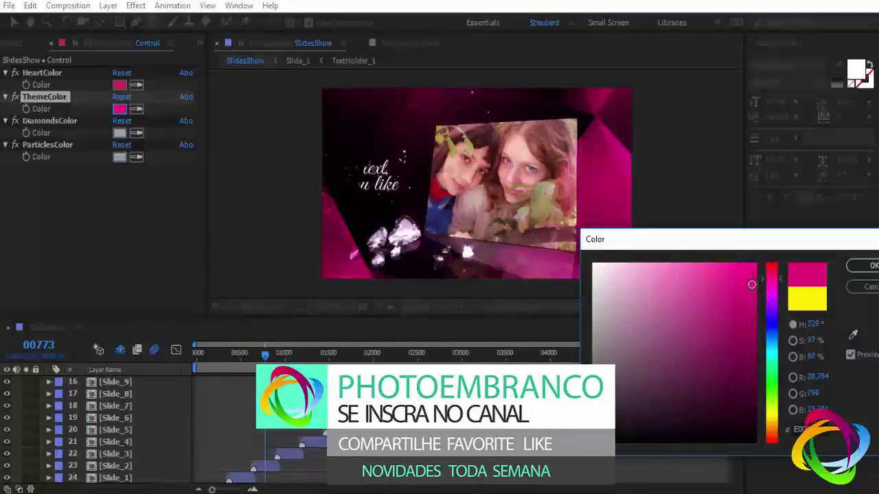
{"action": "left_click", "coordinate": [869, 266]}
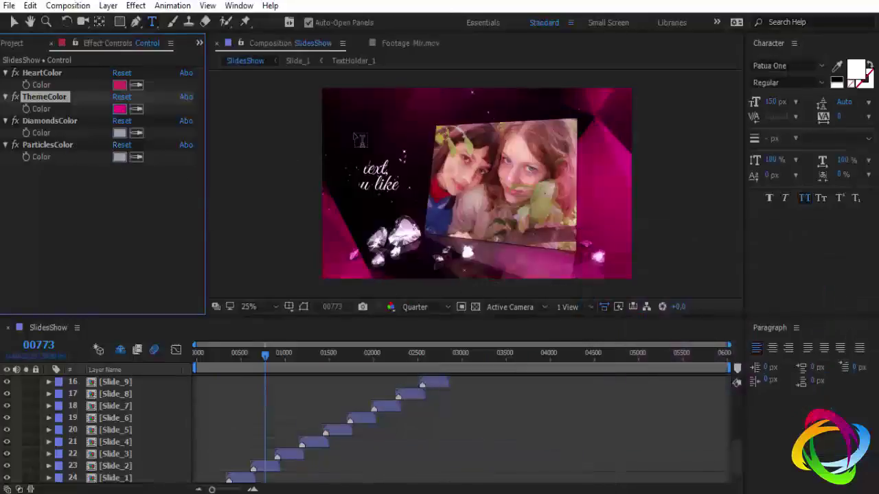
- Set the ParticlesColor effect to bright yellow
{"action": "left_click", "coordinate": [119, 158]}
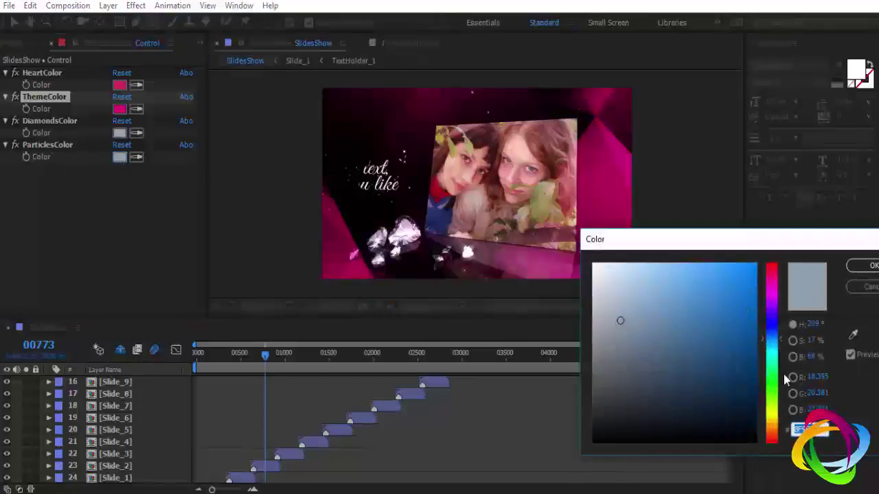
{"action": "left_click", "coordinate": [772, 411]}
{"action": "left_click_drag", "start_coordinate": [753, 314], "coordinate": [756, 265]}
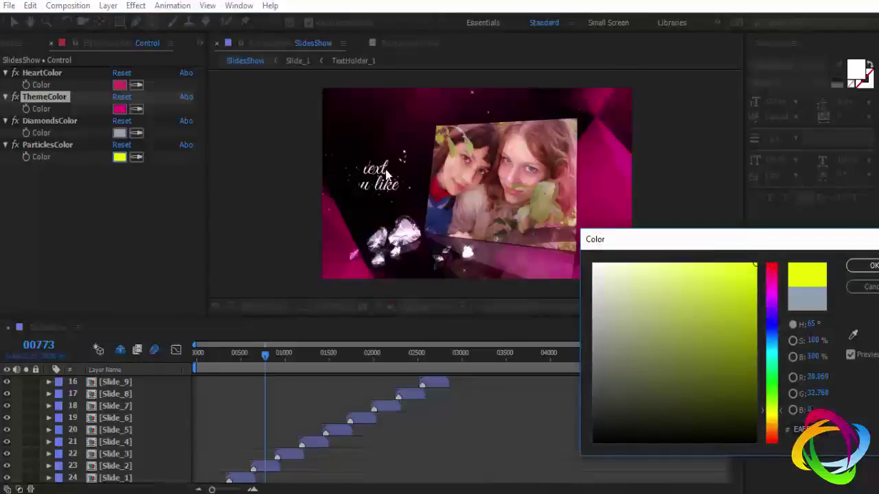
{"action": "left_click", "coordinate": [869, 266]}
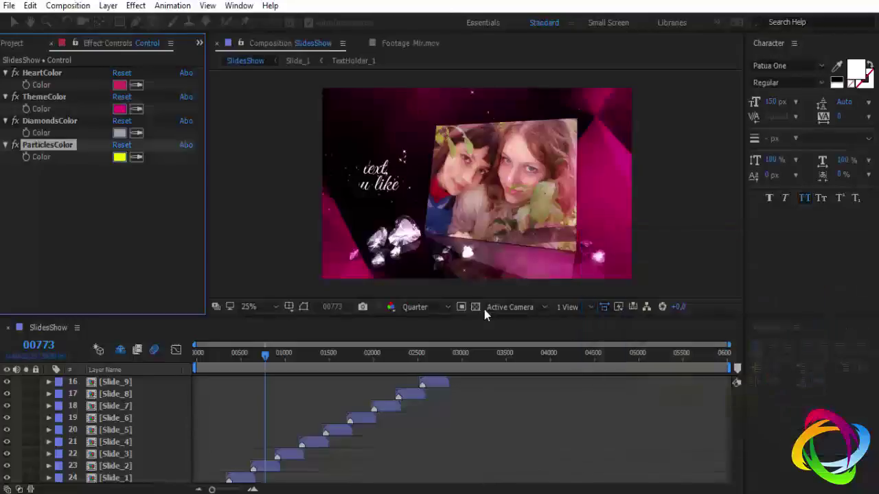
{"action": "scroll", "coordinate": [245, 412], "scroll_direction": "up", "scroll_amount": 1}
- In the Project panel, inspect the EDIT_PLEASE subfolders Intro_TextHolder, MediaHolder and TextHolder, then collapse it
{"action": "scroll", "coordinate": [244, 412], "scroll_direction": "up", "scroll_amount": 4}
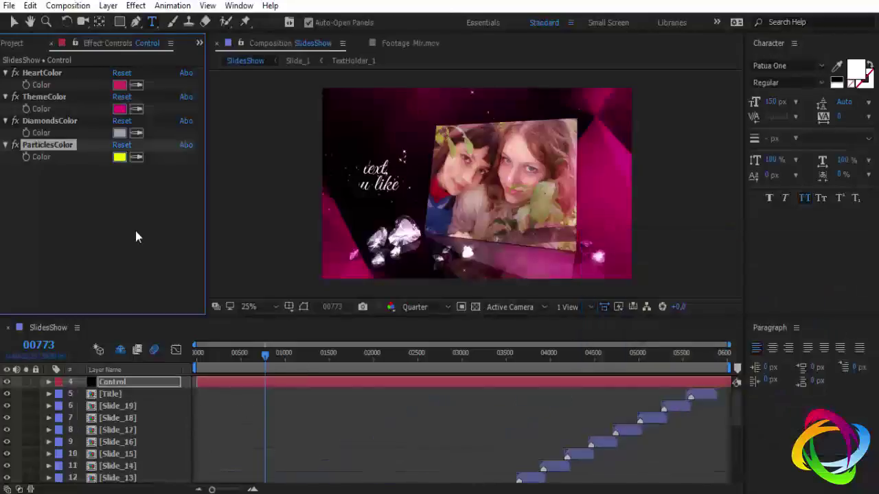
{"action": "left_click", "coordinate": [10, 46]}
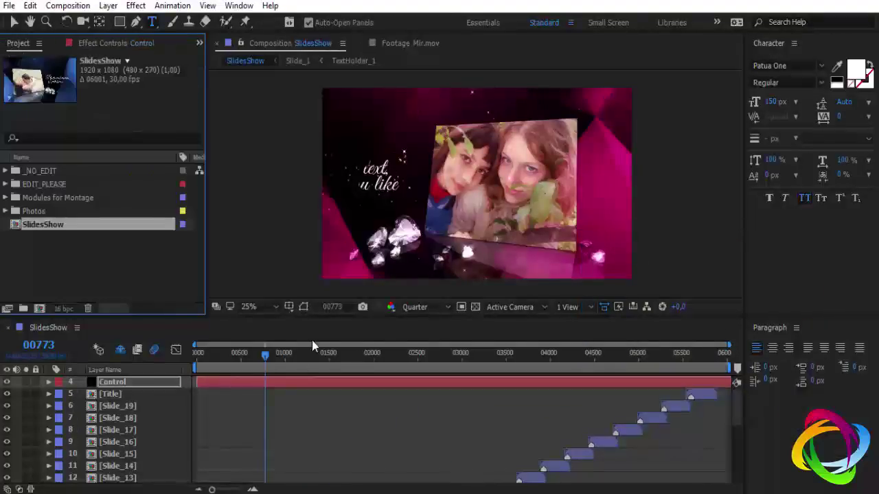
{"action": "left_click", "coordinate": [41, 186]}
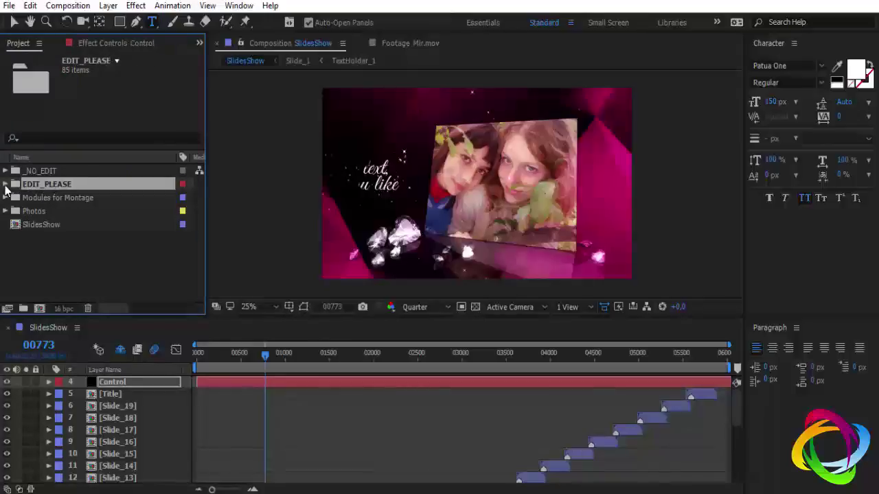
{"action": "left_click", "coordinate": [6, 185]}
{"action": "left_click", "coordinate": [49, 198]}
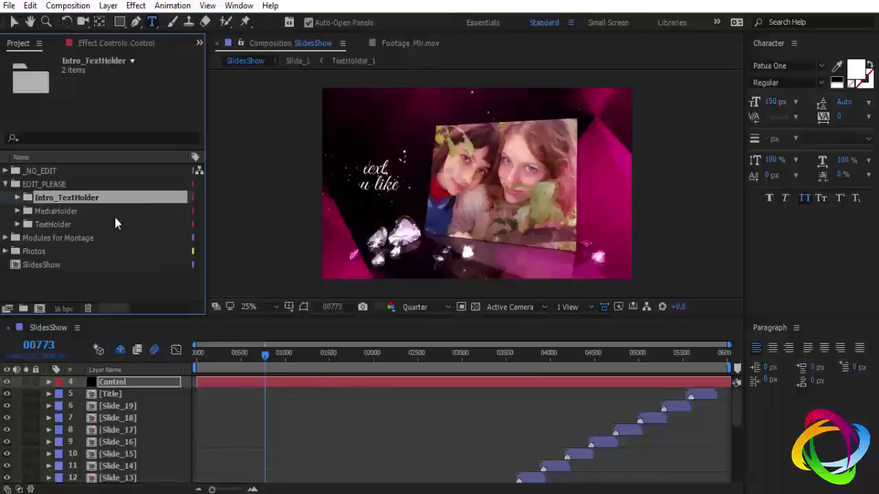
{"action": "left_click", "coordinate": [57, 213]}
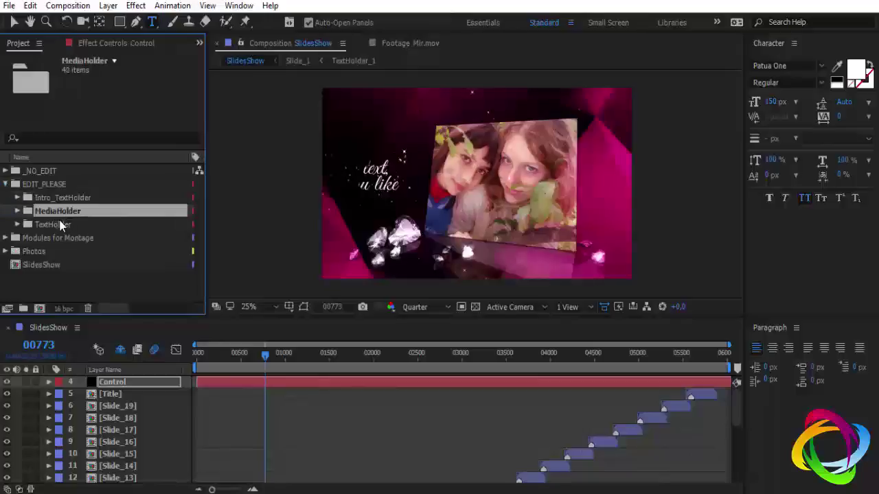
{"action": "left_click", "coordinate": [56, 223]}
{"action": "left_click", "coordinate": [6, 186]}
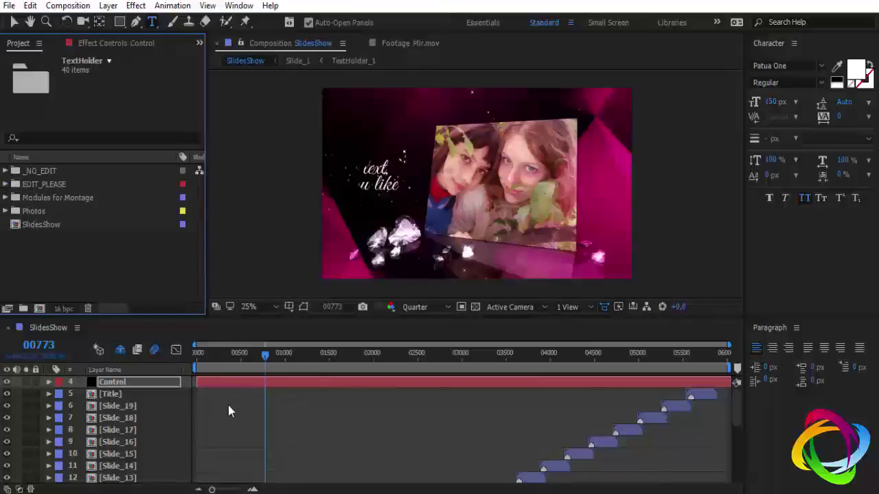
- Review the Control layer's colour effects, then select the SlidesShow composition in the Project panel
{"action": "left_click", "coordinate": [215, 384]}
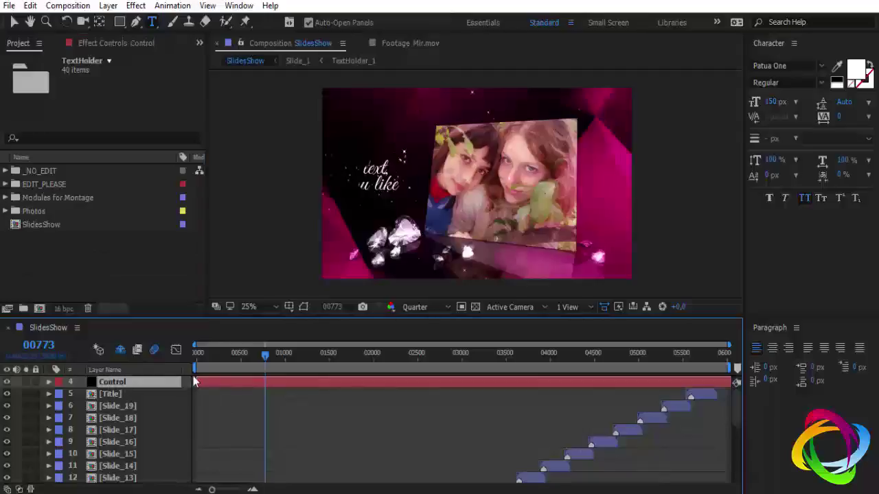
{"action": "left_click", "coordinate": [110, 43]}
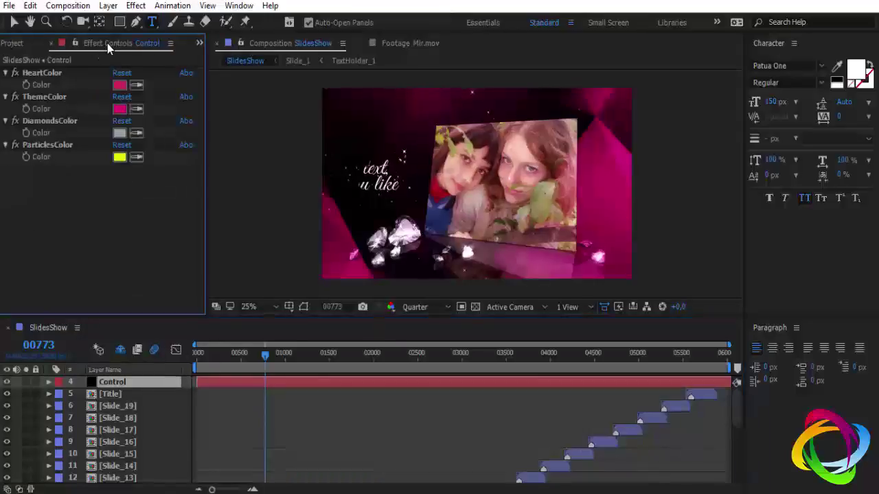
{"action": "left_click", "coordinate": [18, 43]}
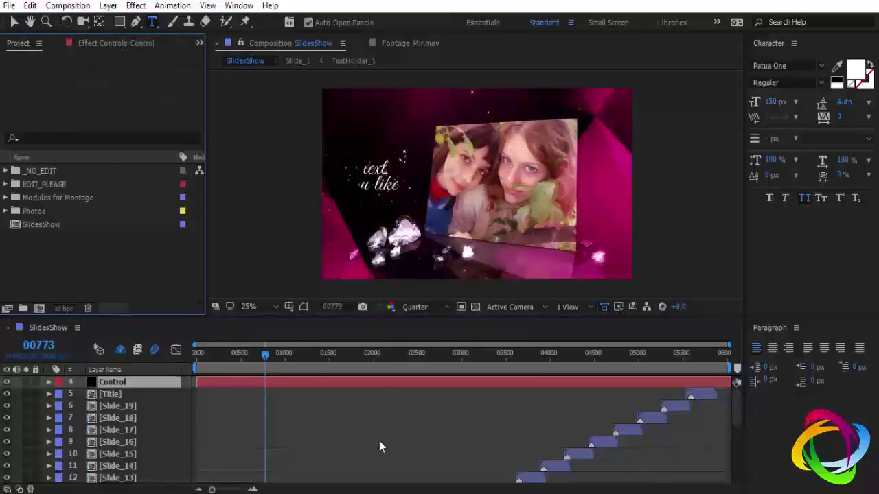
{"action": "left_click", "coordinate": [379, 441]}
{"action": "left_click", "coordinate": [35, 225]}
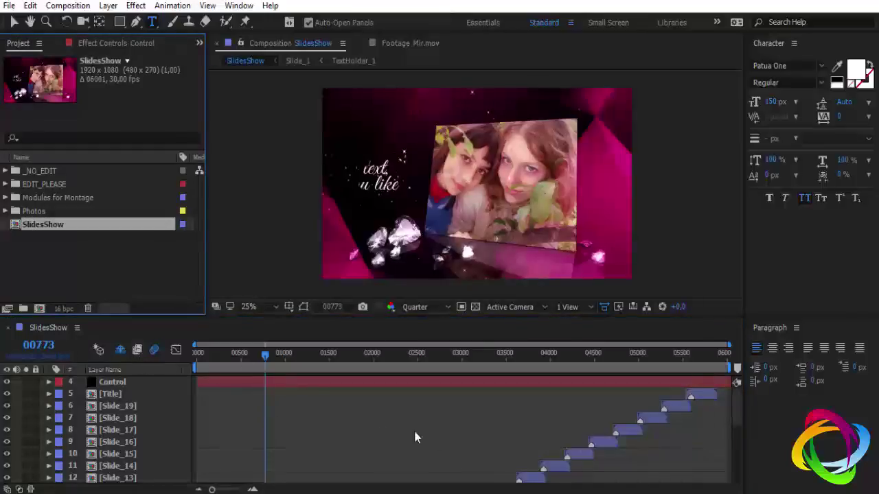
- Add SlidesShow to the Render Queue with a QuickTime output format
{"action": "left_click", "coordinate": [68, 5]}
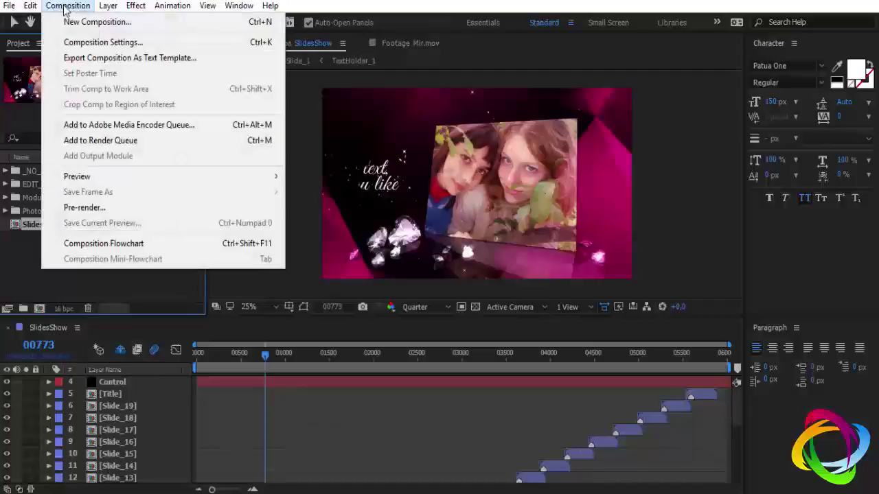
{"action": "left_click", "coordinate": [101, 144]}
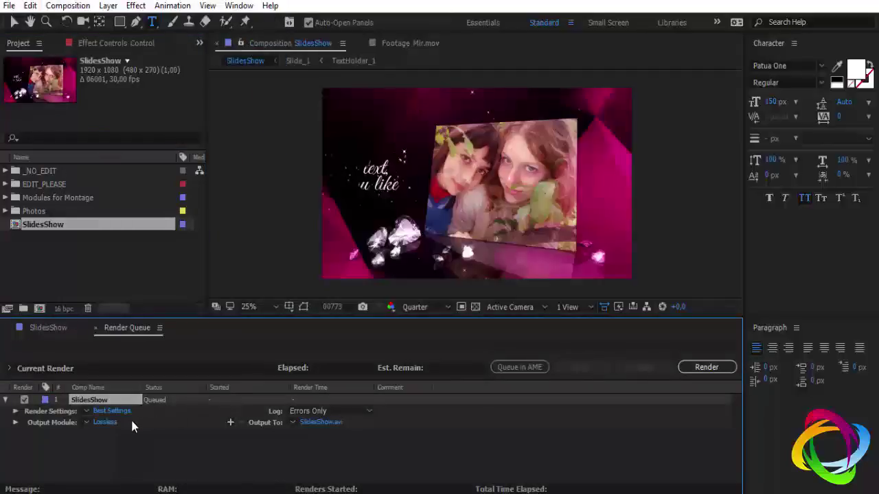
{"action": "left_click", "coordinate": [105, 422]}
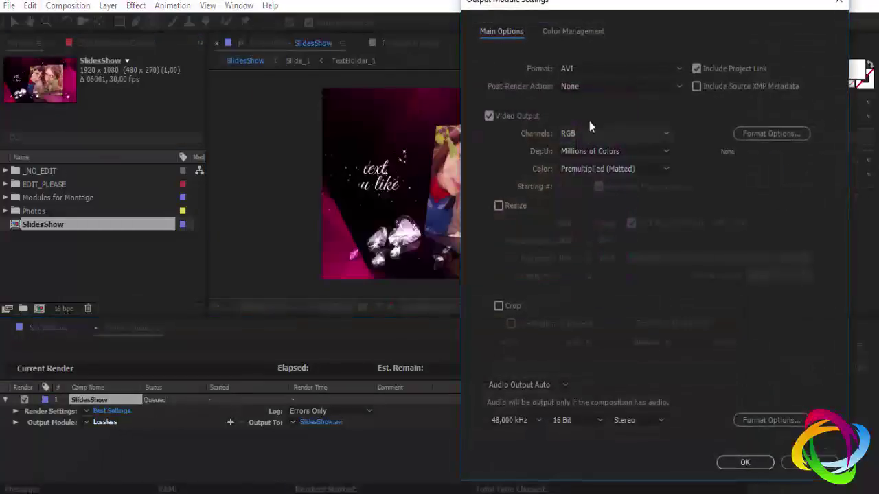
{"action": "left_click", "coordinate": [670, 72]}
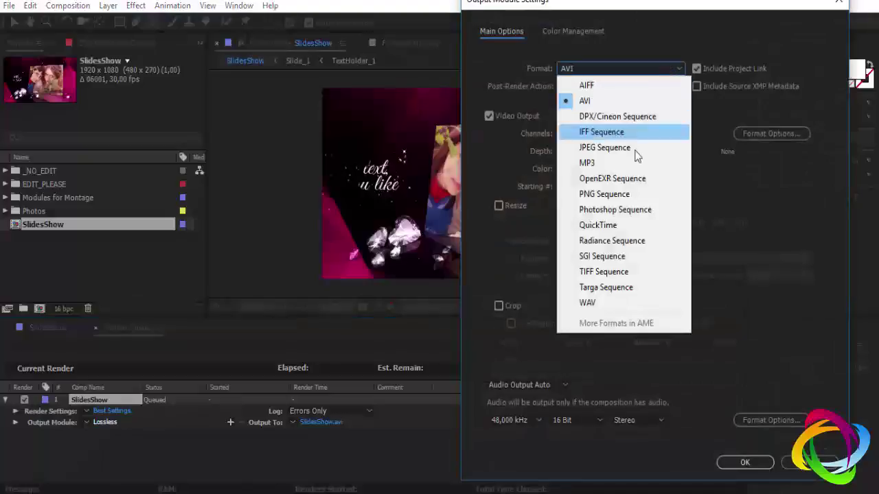
{"action": "left_click", "coordinate": [606, 226]}
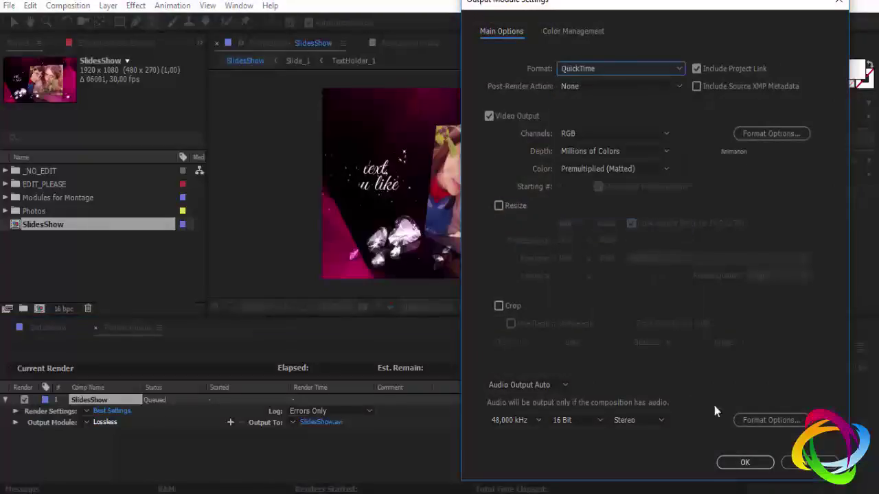
{"action": "left_click", "coordinate": [744, 463]}
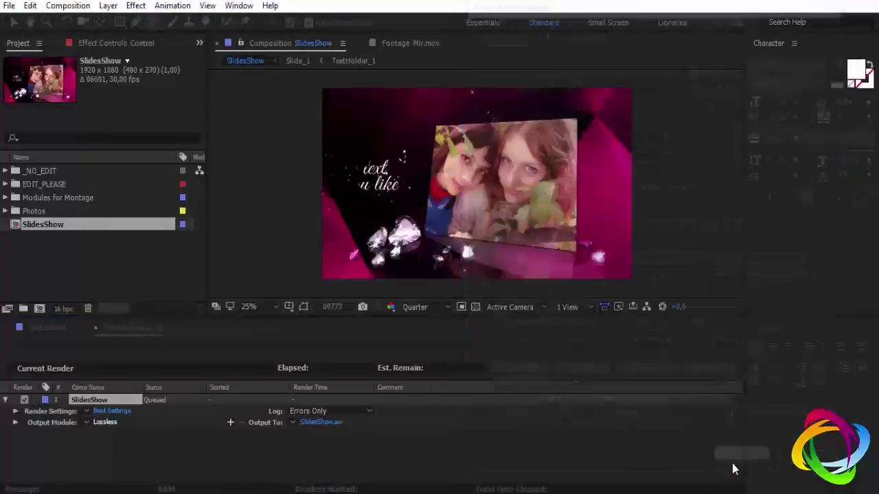
- Output SlidesShow.mov to the desktop, then close the project without saving
{"action": "left_click", "coordinate": [326, 424]}
{"action": "left_click", "coordinate": [66, 114]}
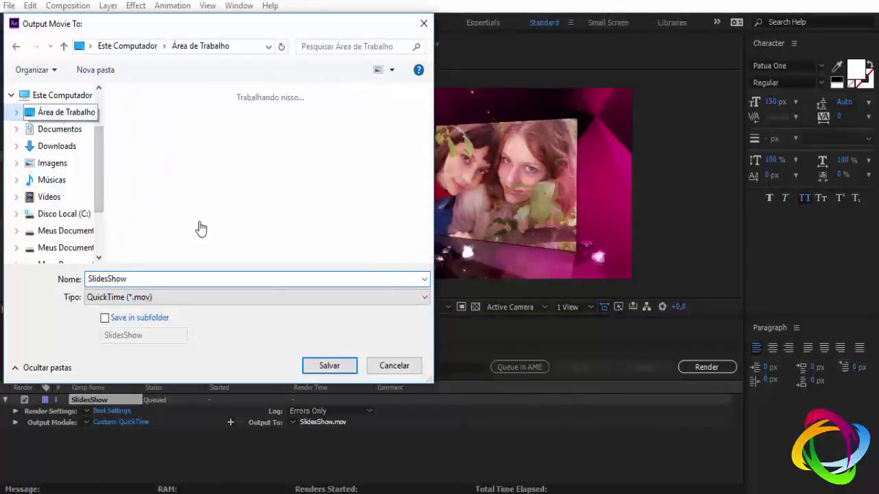
{"action": "left_click", "coordinate": [328, 366]}
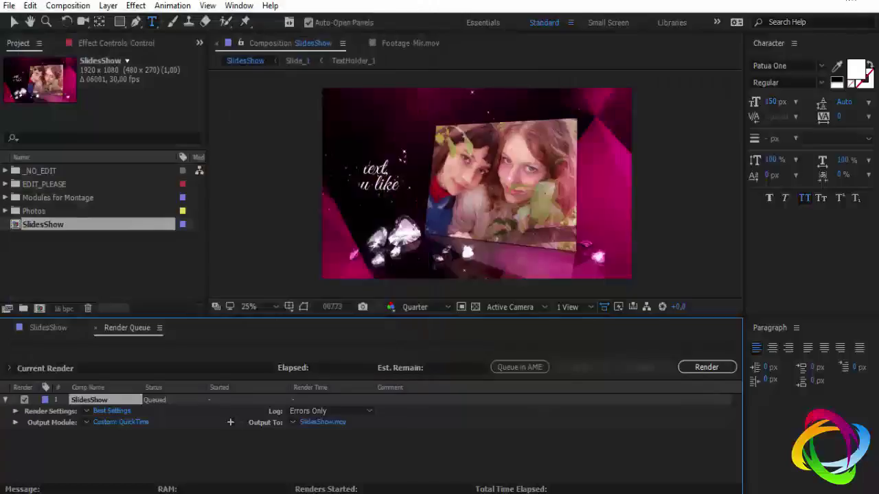
{"action": "left_click", "coordinate": [503, 265]}
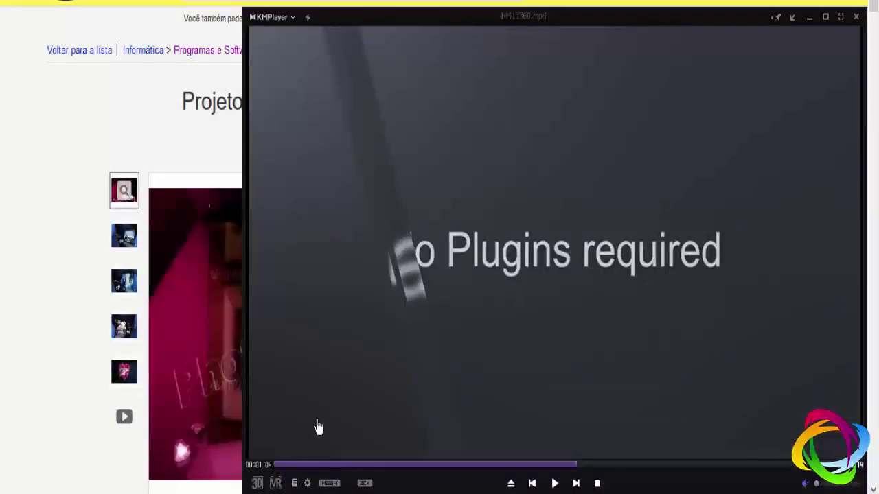
- In KMPlayer, replay the slideshow preview from near the start, then close the player
{"action": "key", "text": "Left"}
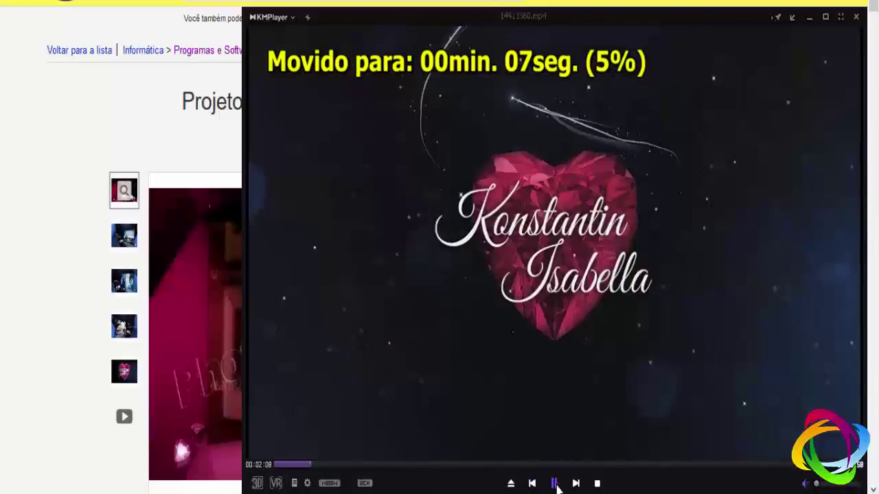
{"action": "left_click", "coordinate": [555, 483]}
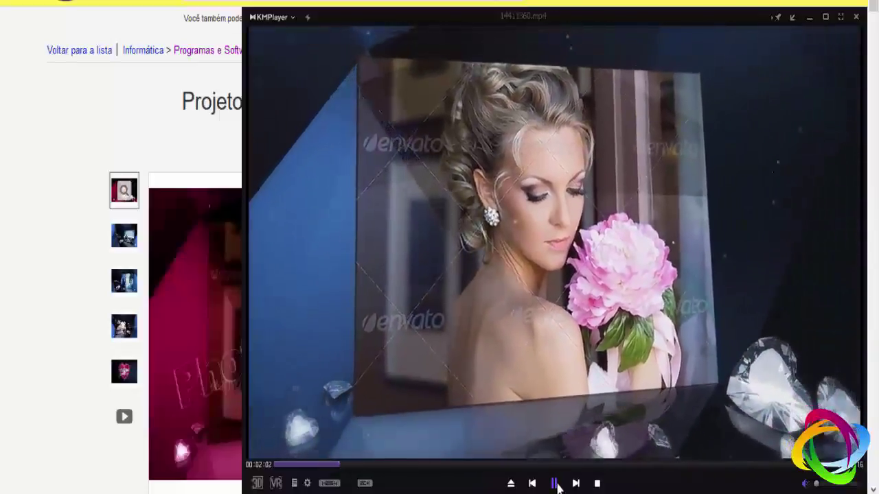
{"action": "left_click", "coordinate": [11, 183]}
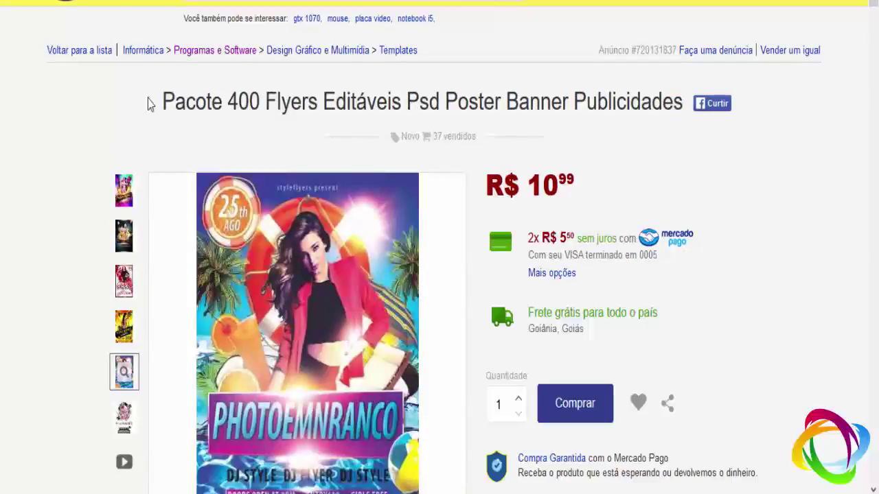
{"action": "left_click_drag", "start_coordinate": [219, 101], "coordinate": [302, 101]}
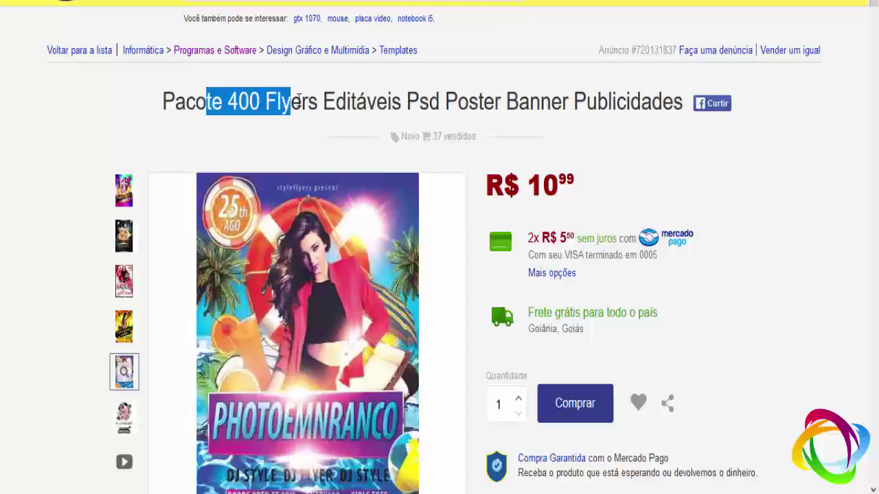
{"action": "left_click", "coordinate": [231, 96]}
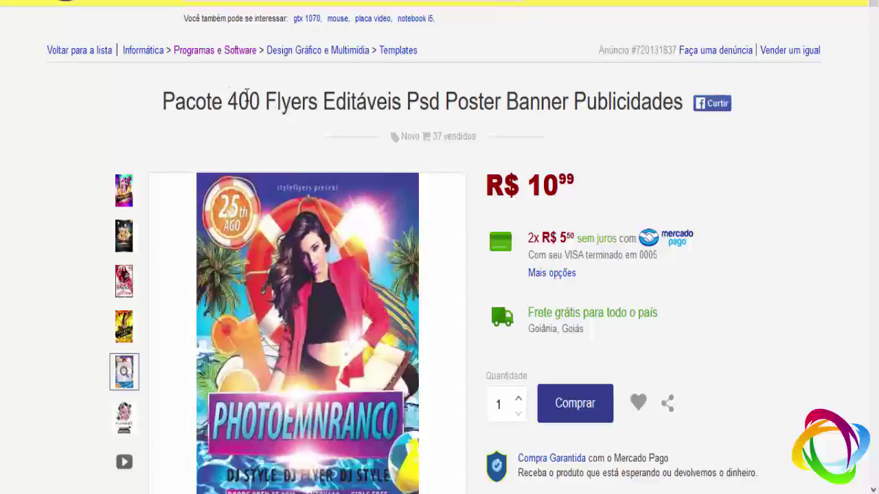
{"action": "left_click_drag", "start_coordinate": [231, 101], "coordinate": [347, 101]}
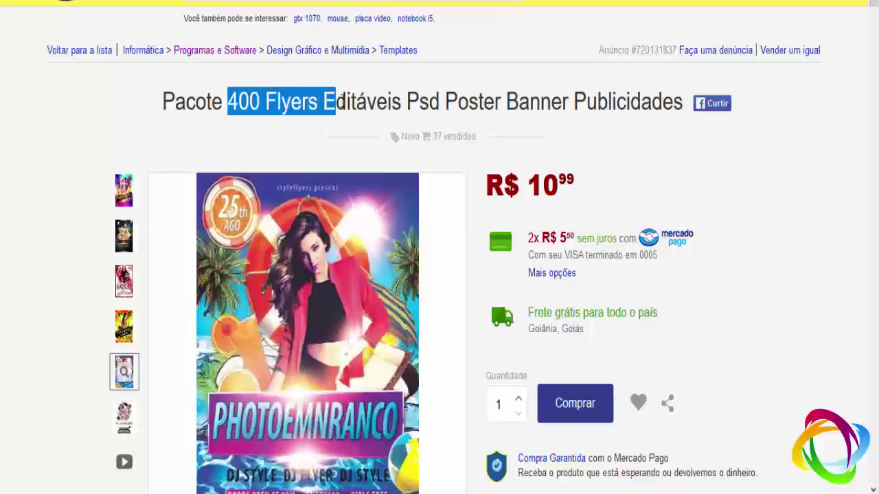
{"action": "left_click", "coordinate": [195, 33]}
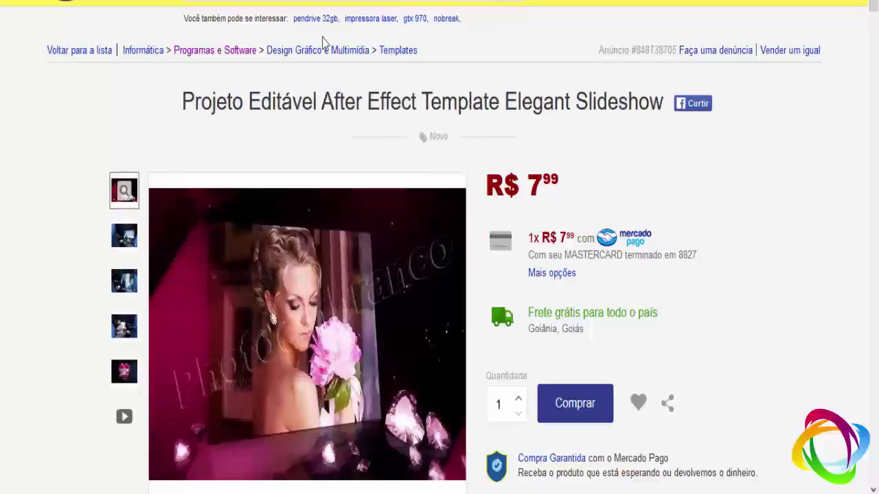